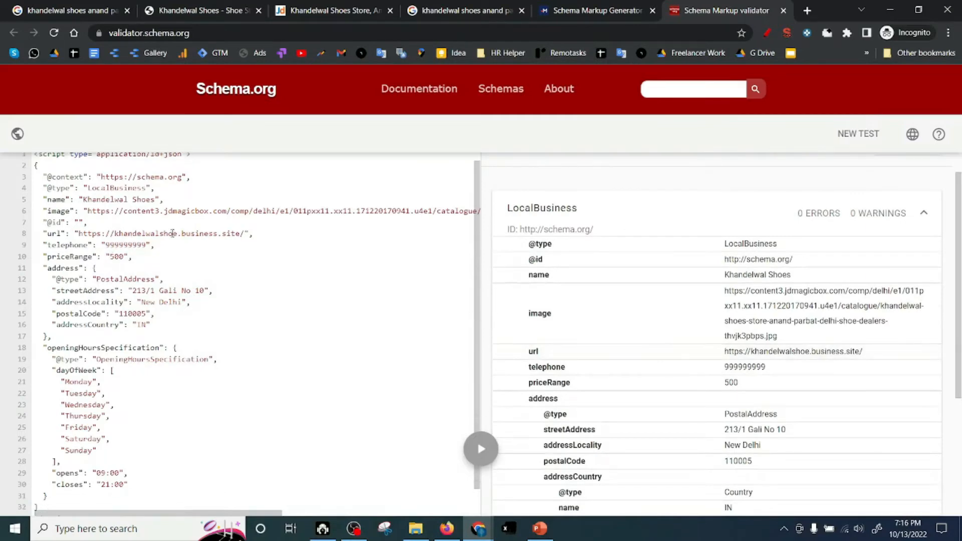
Examine the LocalBusiness markup and its validation results, from the business details through the opening hours.
{"action": "scroll", "coordinate": [636, 285], "scroll_direction": "down", "scroll_amount": 3}
{"action": "scroll", "coordinate": [626, 280], "scroll_direction": "up", "scroll_amount": 4}
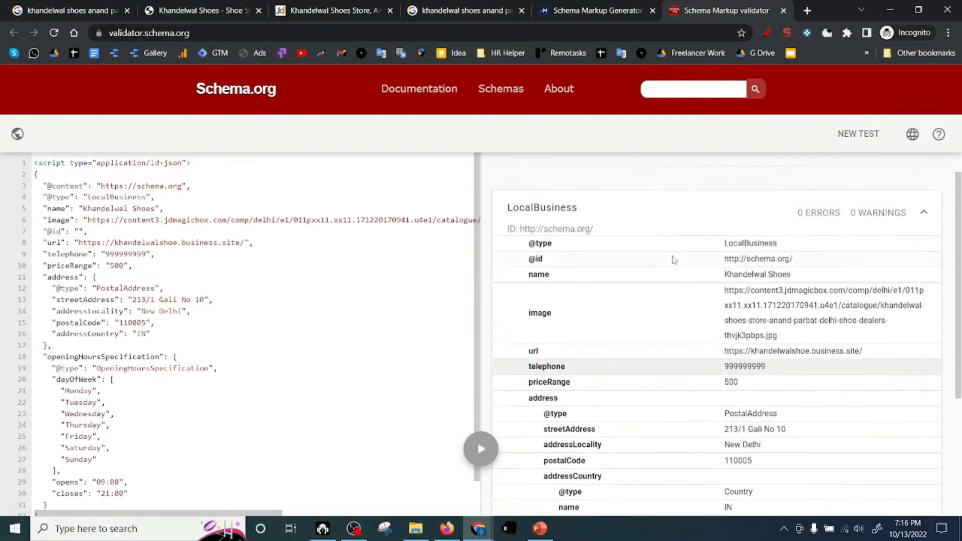
{"action": "scroll", "coordinate": [612, 274], "scroll_direction": "down", "scroll_amount": 4}
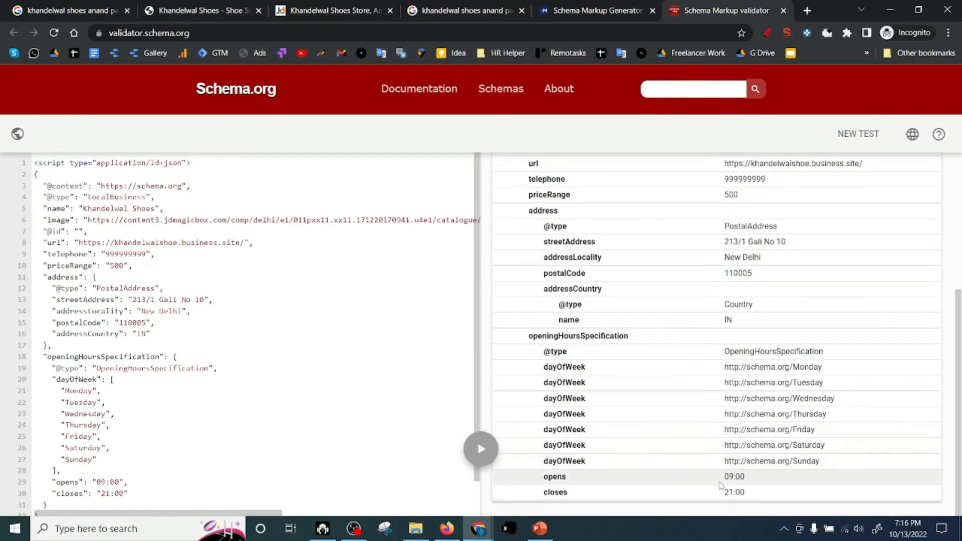
{"action": "scroll", "coordinate": [694, 346], "scroll_direction": "up", "scroll_amount": 3}
{"action": "scroll", "coordinate": [679, 359], "scroll_direction": "up", "scroll_amount": 1}
Run Google's Rich Results Test on the generated Local Business markup and complete the image verification challenge.
{"action": "left_click", "coordinate": [623, 7]}
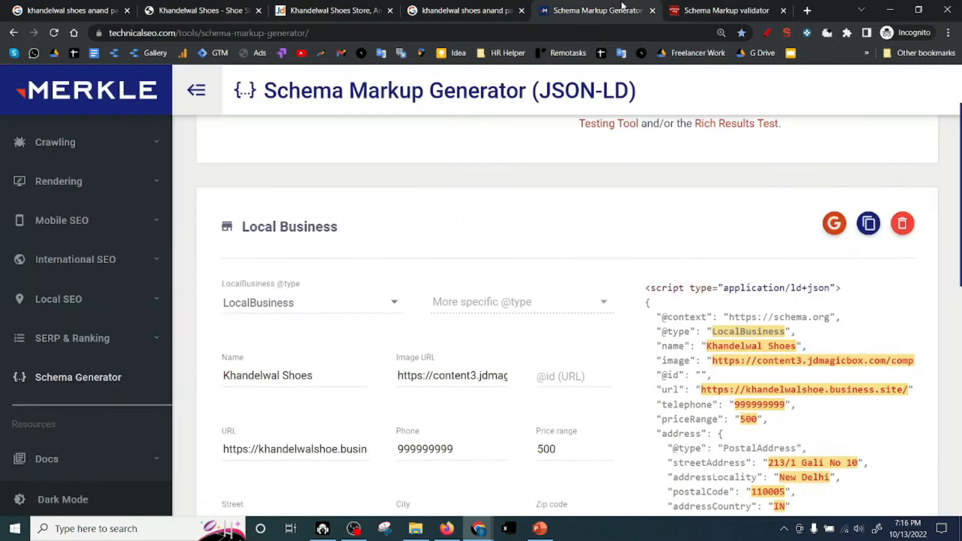
{"action": "left_click", "coordinate": [834, 224]}
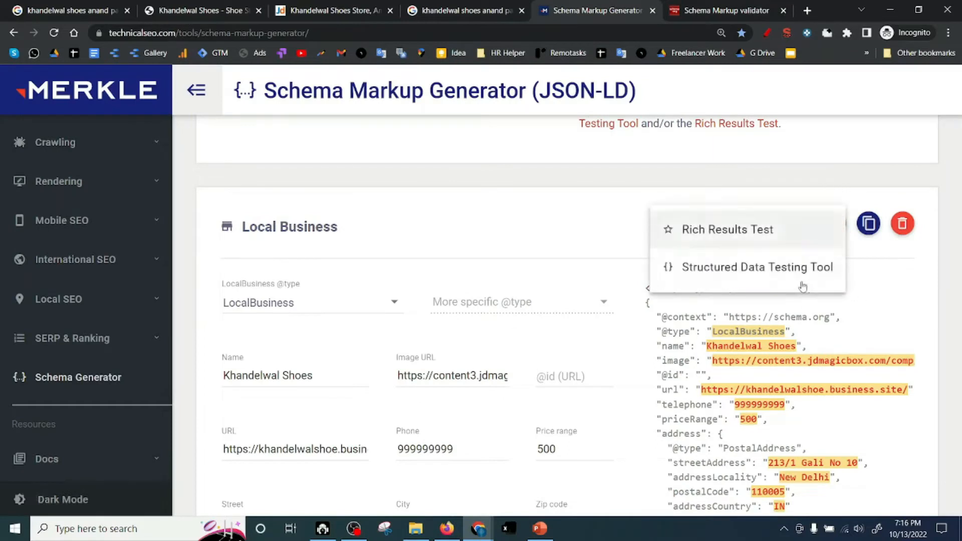
{"action": "left_click", "coordinate": [733, 249]}
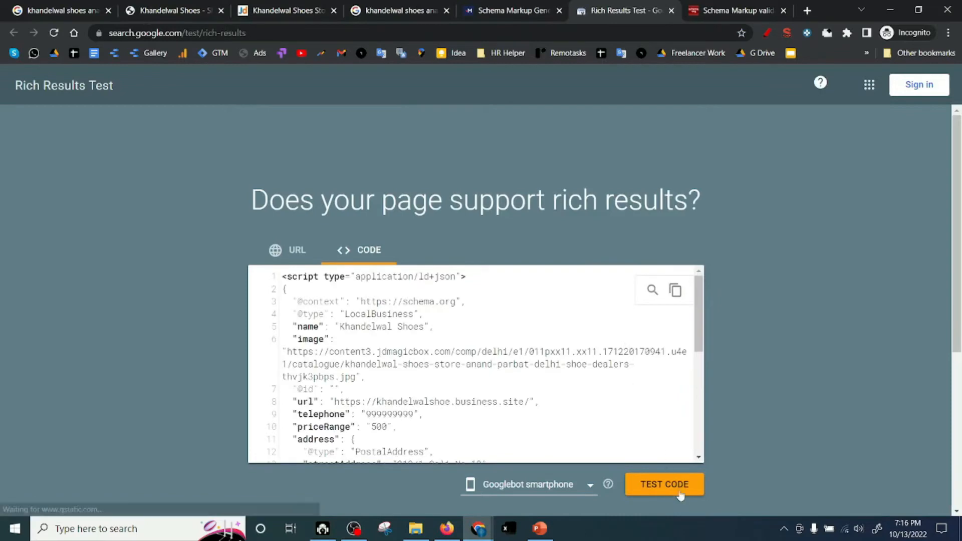
{"action": "left_click", "coordinate": [683, 489]}
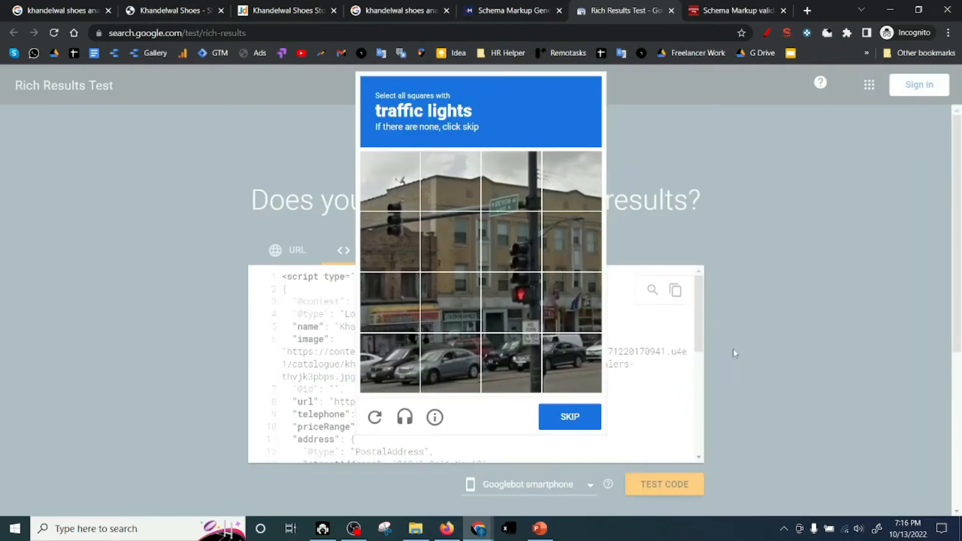
{"action": "left_click", "coordinate": [375, 417]}
{"action": "left_click", "coordinate": [391, 180]}
{"action": "left_click", "coordinate": [566, 416]}
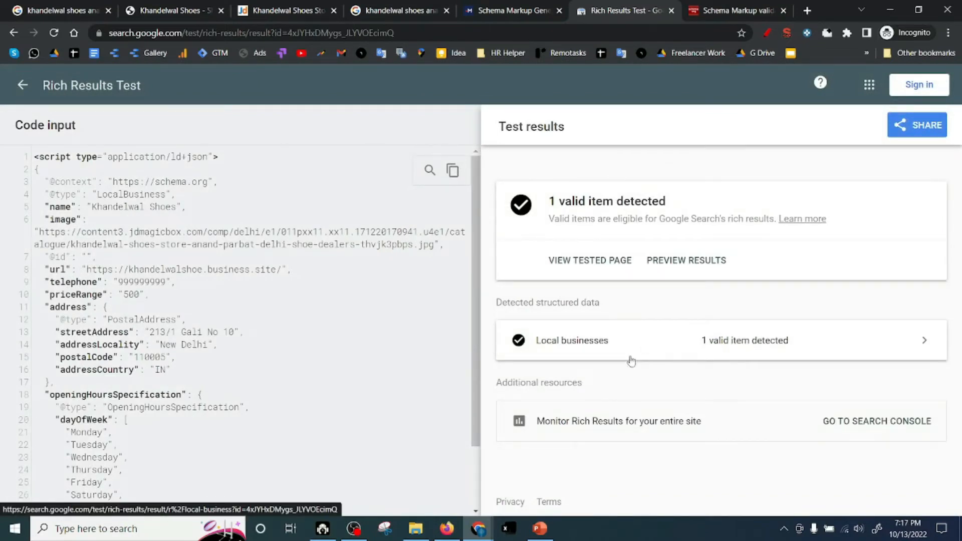
{"action": "double_click", "coordinate": [120, 197]}
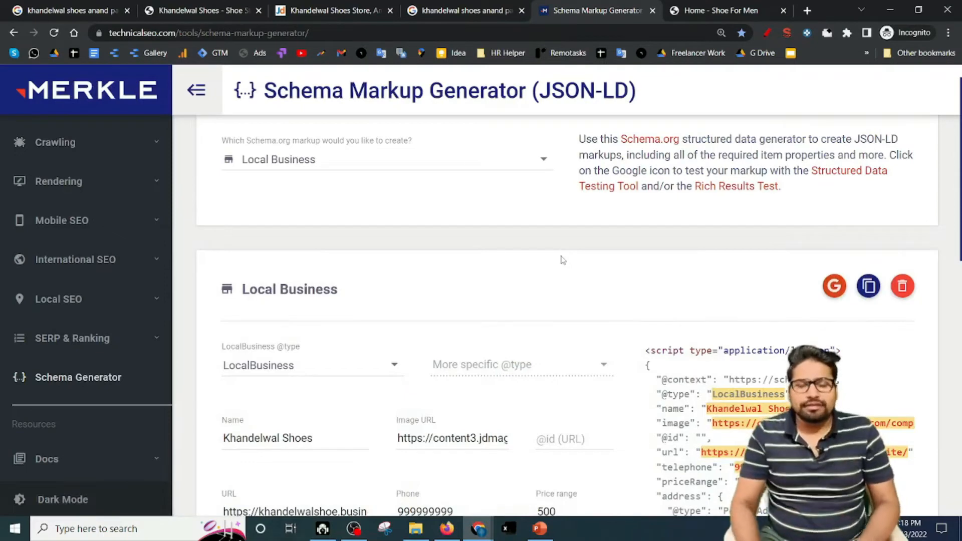
Change the schema type in the Schema Markup Generator to Organization.
{"action": "scroll", "coordinate": [523, 237], "scroll_direction": "down", "scroll_amount": 4}
{"action": "scroll", "coordinate": [594, 250], "scroll_direction": "up", "scroll_amount": 4}
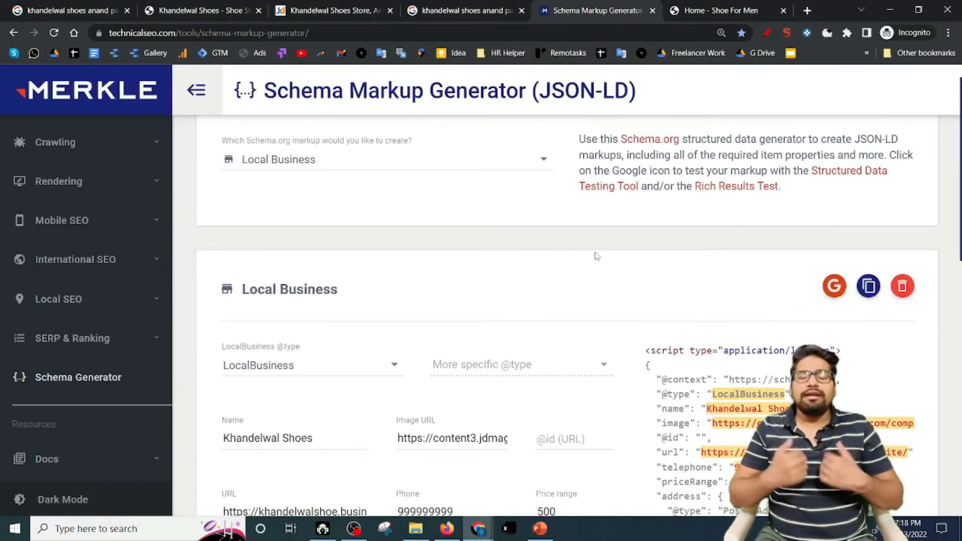
{"action": "left_click", "coordinate": [499, 169]}
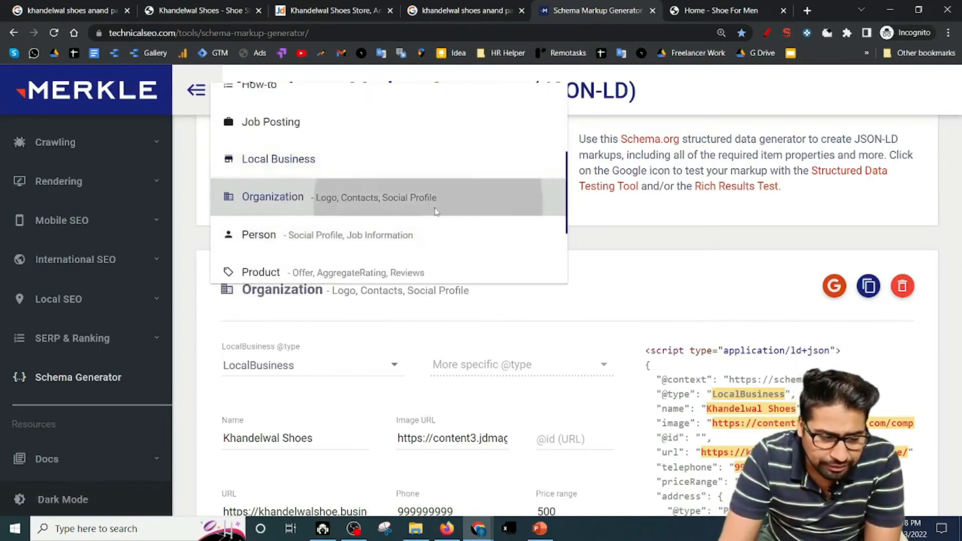
{"action": "left_click", "coordinate": [491, 198]}
{"action": "scroll", "coordinate": [353, 264], "scroll_direction": "down", "scroll_amount": 3}
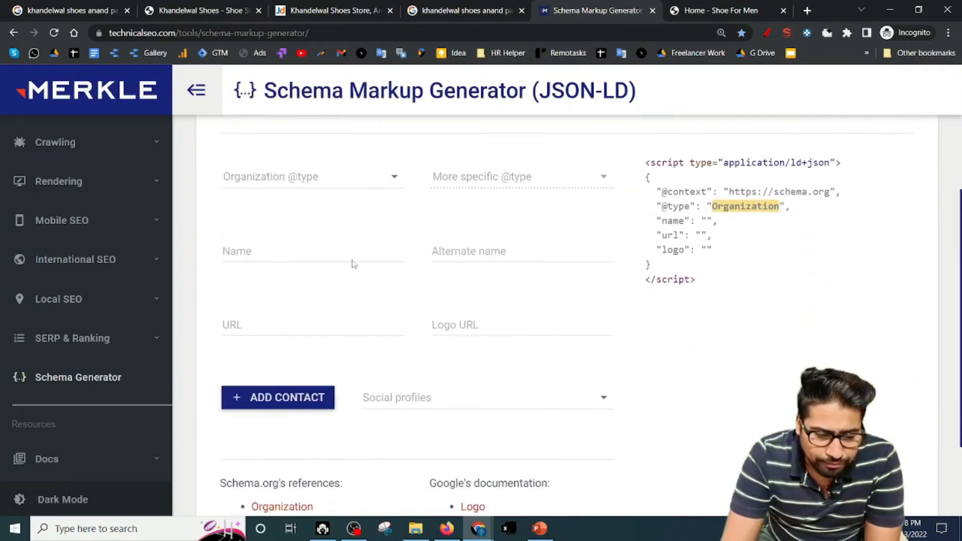
Check the company name in the shoeformen.in logo and enter IT Job Finder as the organization's name.
{"action": "left_click", "coordinate": [671, 7]}
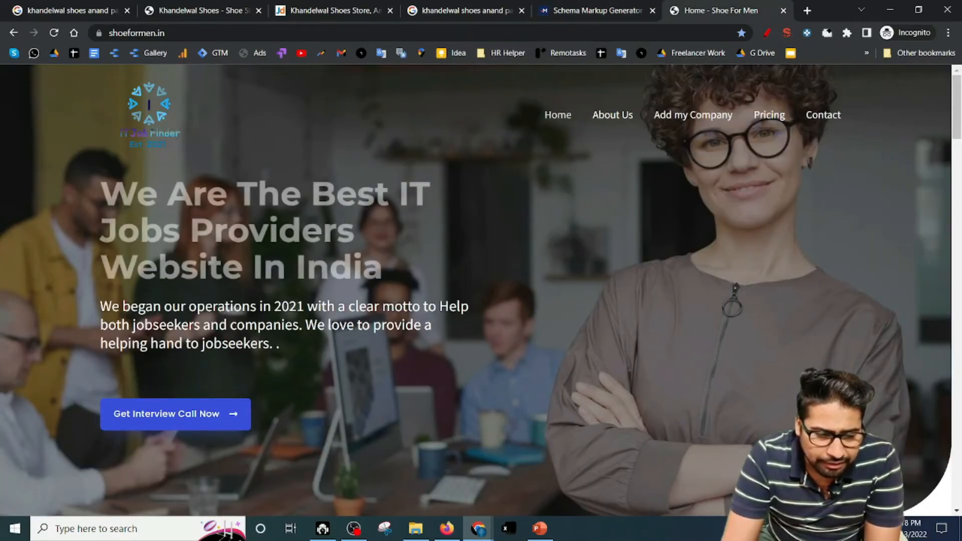
{"action": "scroll", "coordinate": [186, 137], "scroll_direction": "down", "scroll_amount": 1}
{"action": "scroll", "coordinate": [186, 136], "scroll_direction": "up", "scroll_amount": 1}
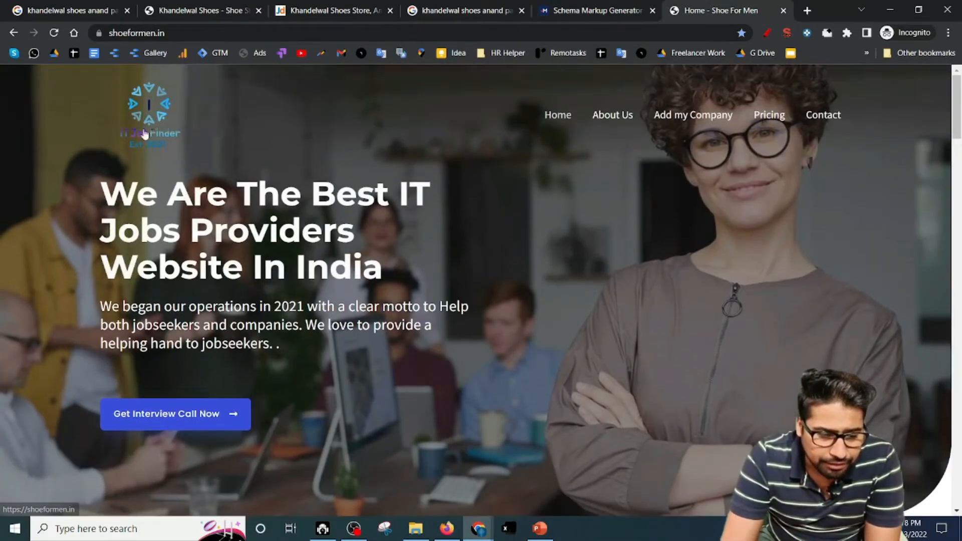
{"action": "left_click", "coordinate": [599, 11]}
{"action": "left_click", "coordinate": [299, 255]}
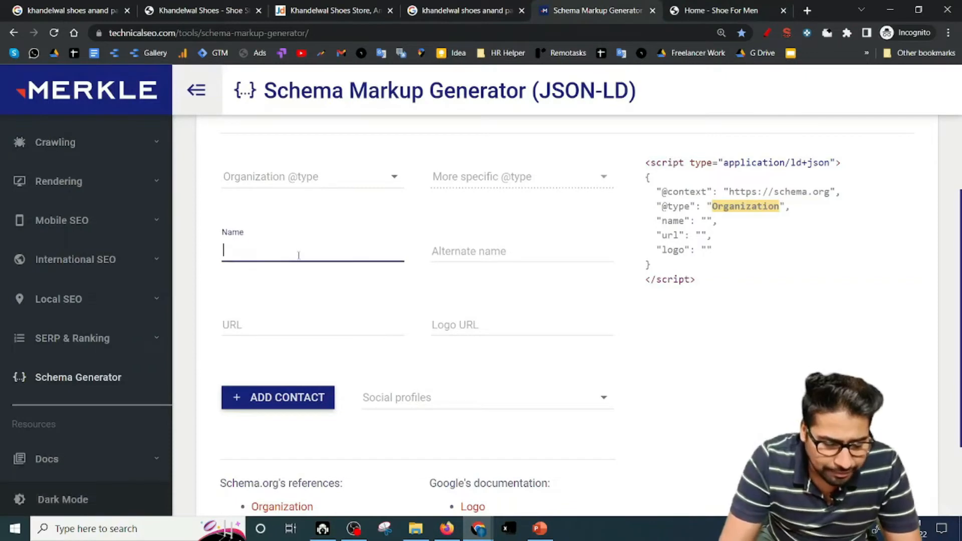
{"action": "type", "text": "IT Jo"}
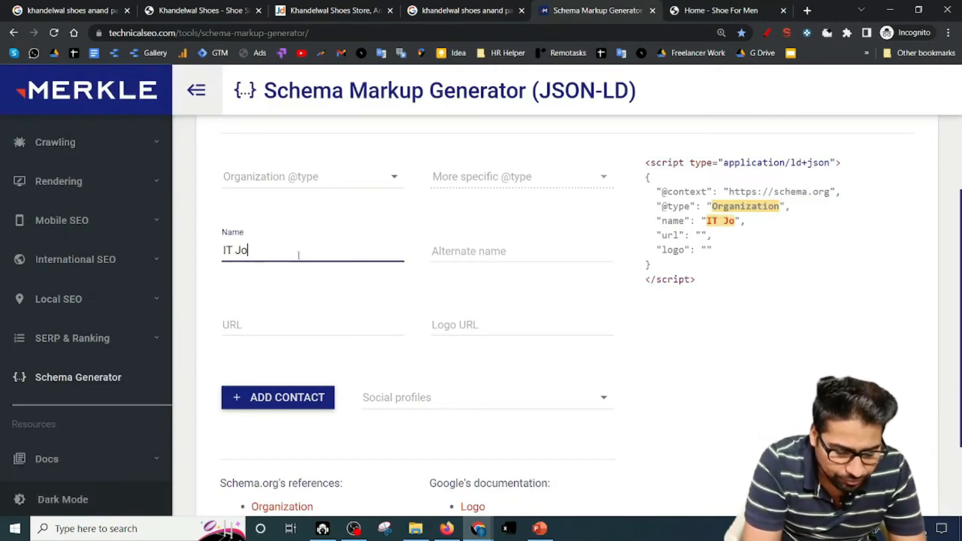
{"action": "type", "text": "b Finder"}
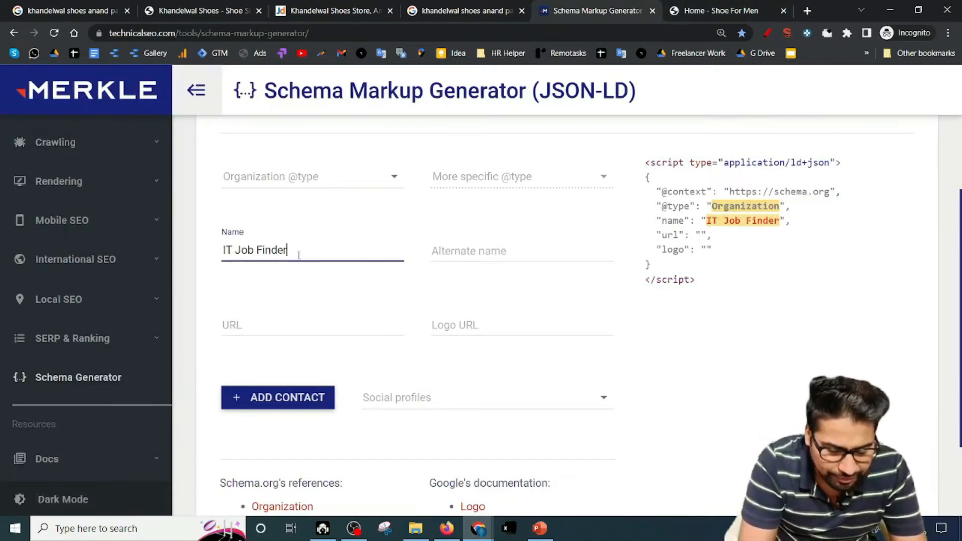
{"action": "left_click", "coordinate": [321, 176]}
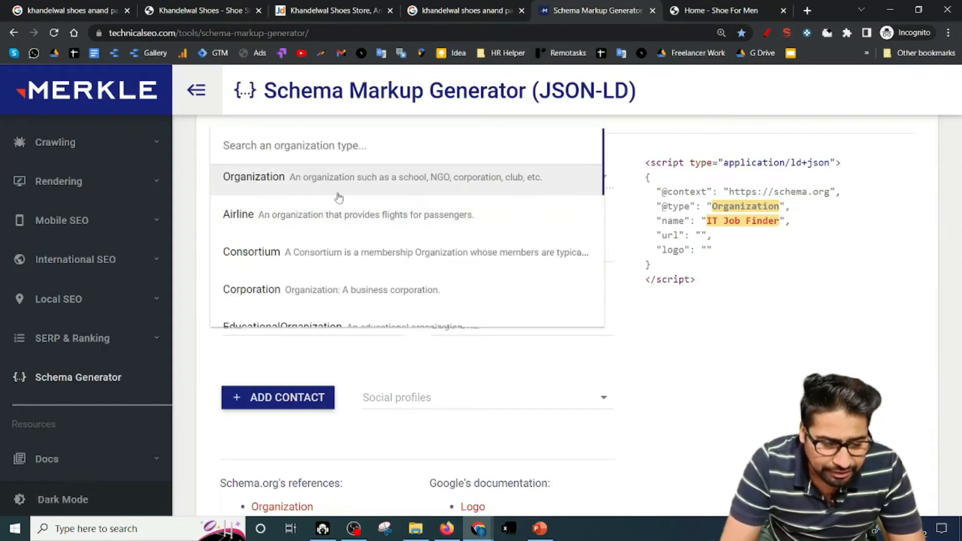
{"action": "scroll", "coordinate": [378, 228], "scroll_direction": "down", "scroll_amount": 6}
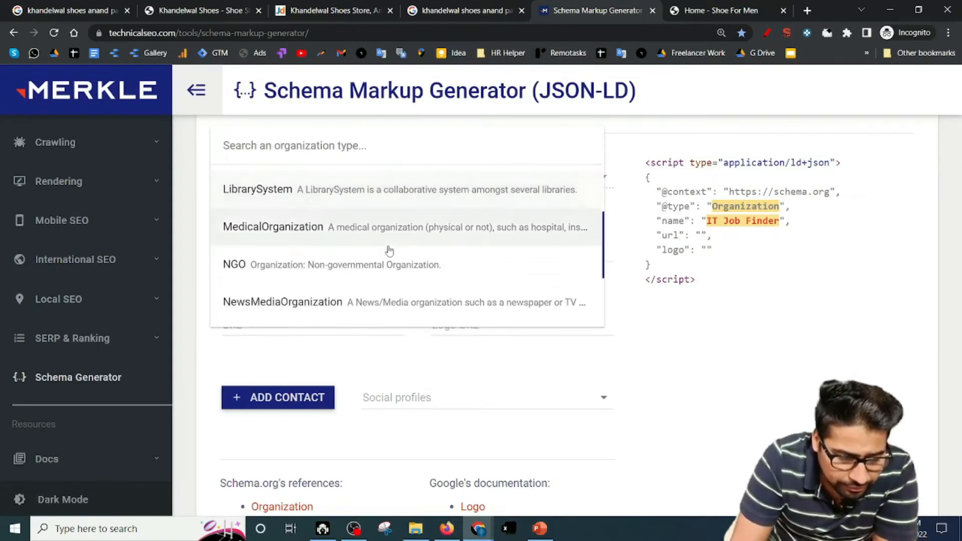
{"action": "scroll", "coordinate": [394, 256], "scroll_direction": "down", "scroll_amount": 3}
{"action": "scroll", "coordinate": [395, 275], "scroll_direction": "up", "scroll_amount": 9}
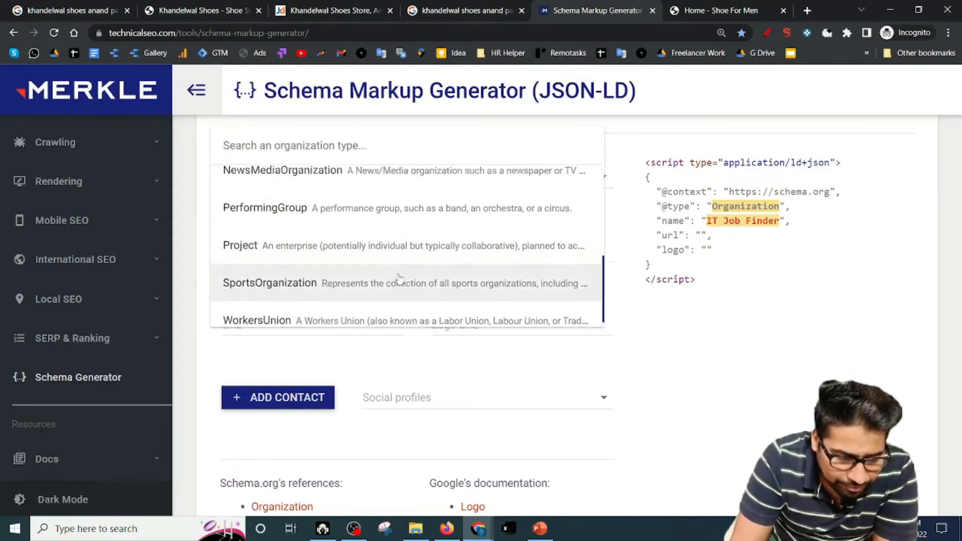
{"action": "left_click", "coordinate": [351, 183]}
{"action": "scroll", "coordinate": [445, 260], "scroll_direction": "up", "scroll_amount": 1}
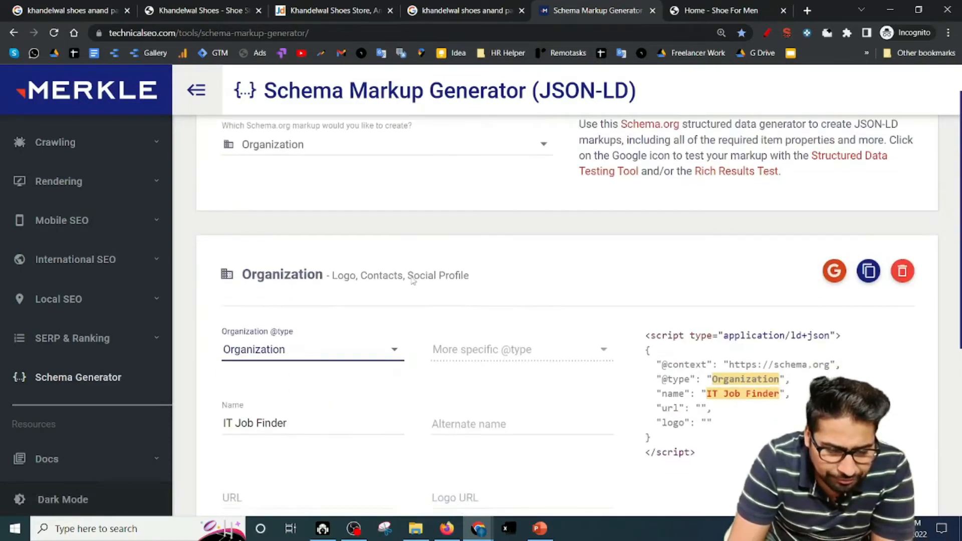
{"action": "scroll", "coordinate": [551, 301], "scroll_direction": "down", "scroll_amount": 1}
{"action": "scroll", "coordinate": [551, 300], "scroll_direction": "down", "scroll_amount": 2}
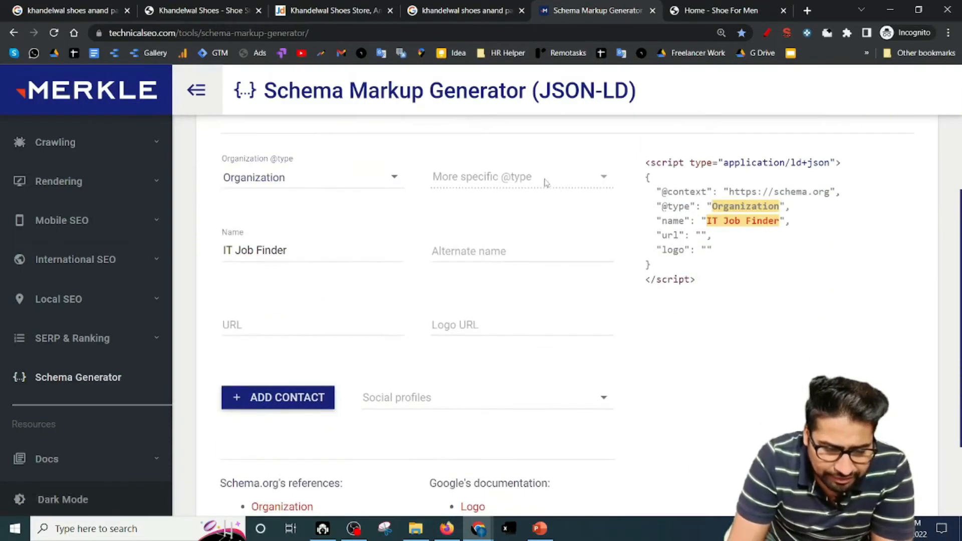
{"action": "left_click", "coordinate": [468, 251]}
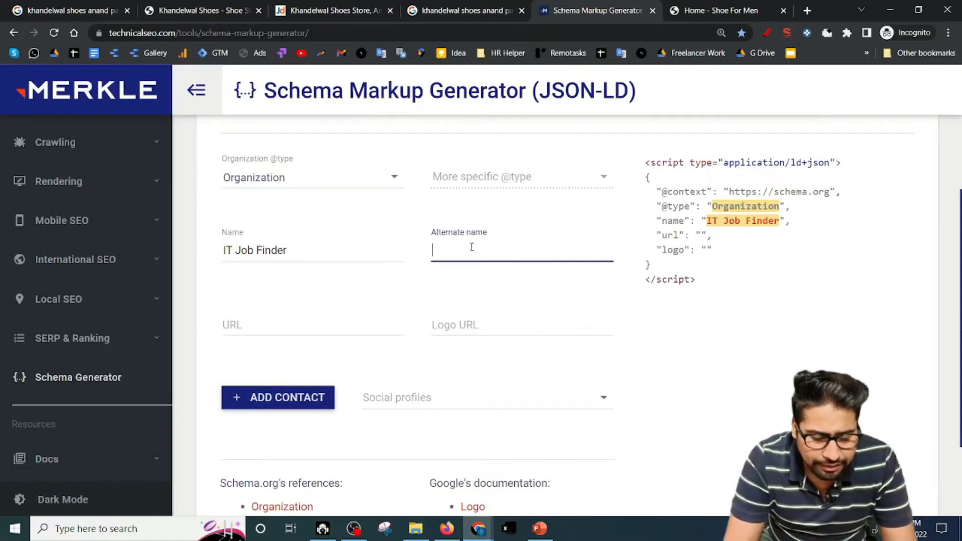
{"action": "scroll", "coordinate": [471, 247], "scroll_direction": "down", "scroll_amount": 2}
{"action": "left_click", "coordinate": [307, 212]}
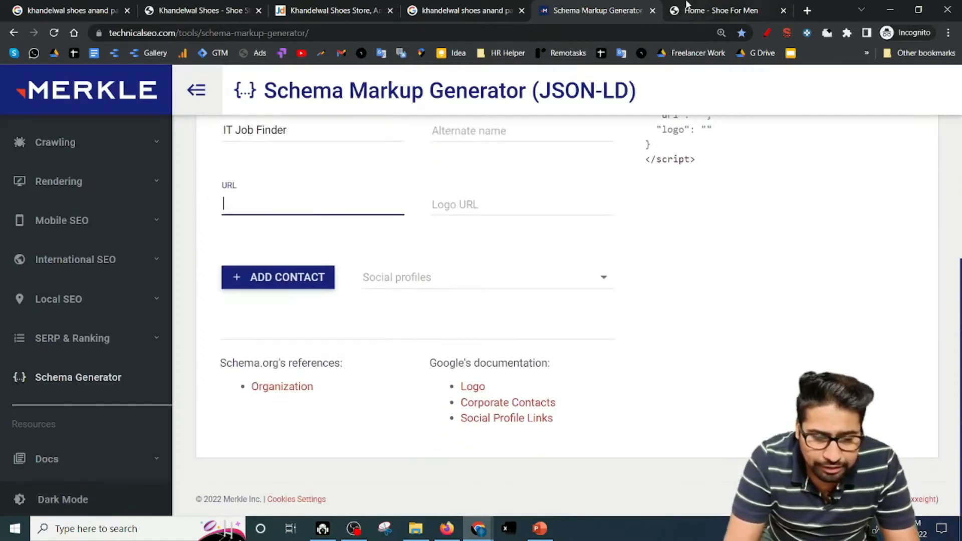
{"action": "key", "text": "ctrl+Tab"}
{"action": "left_click", "coordinate": [485, 34]}
{"action": "key", "text": "ctrl+c"}
{"action": "left_click", "coordinate": [648, 4]}
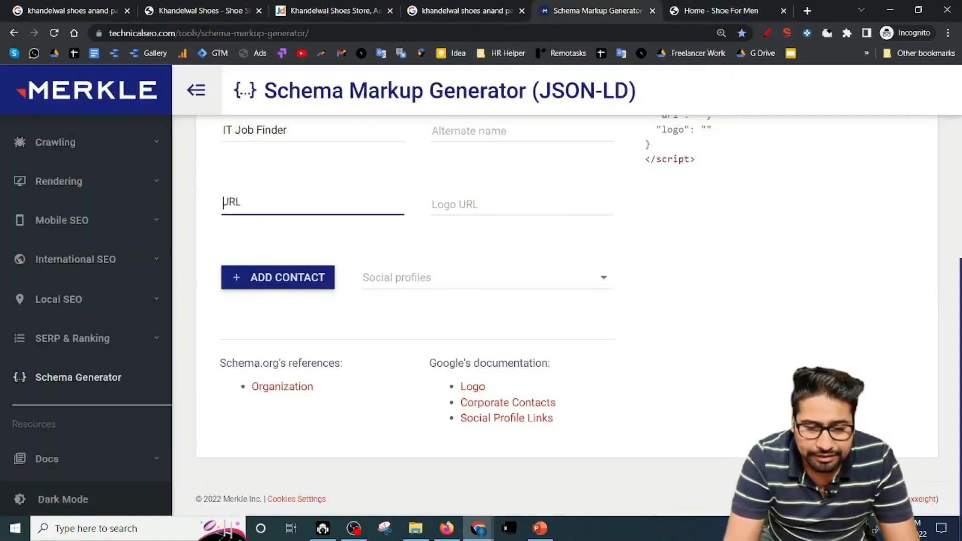
{"action": "key", "text": "ctrl+v"}
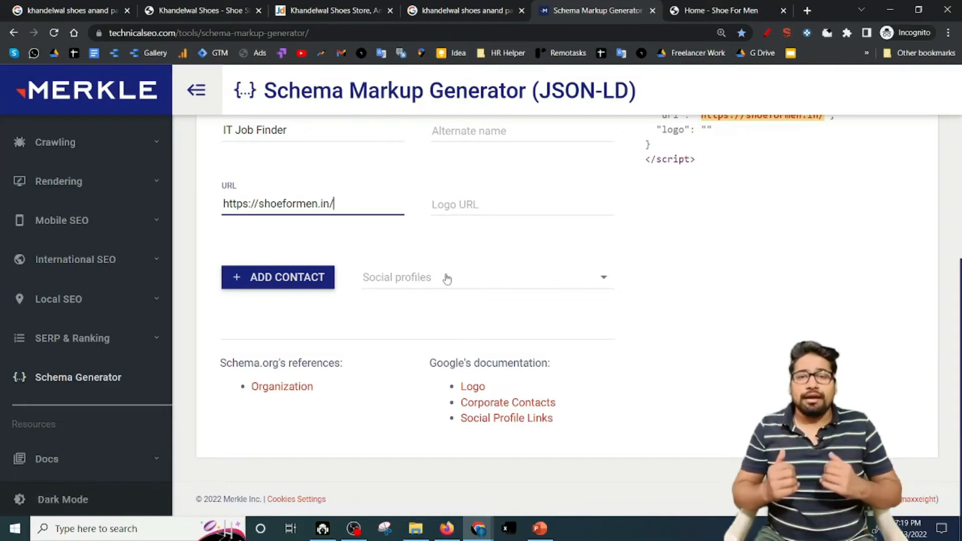
Copy the image address of the shoeformen.in site logo and paste it as the Logo URL.
{"action": "left_click", "coordinate": [467, 207]}
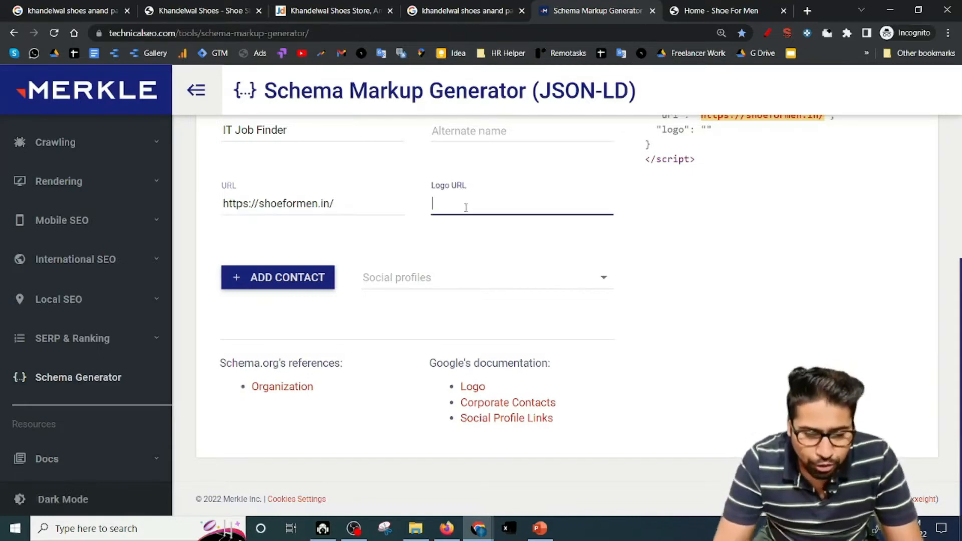
{"action": "left_click", "coordinate": [695, 4]}
{"action": "right_click", "coordinate": [134, 103]}
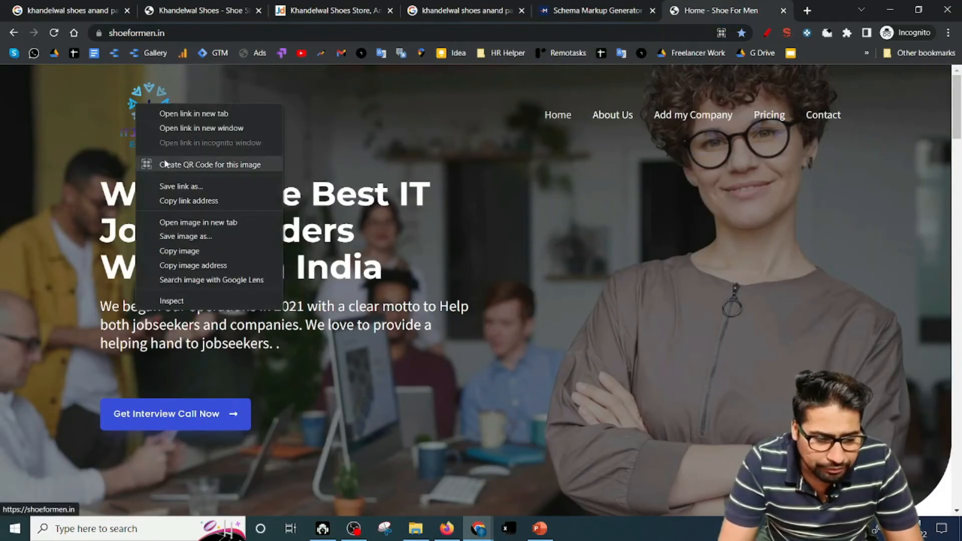
{"action": "left_click", "coordinate": [201, 265]}
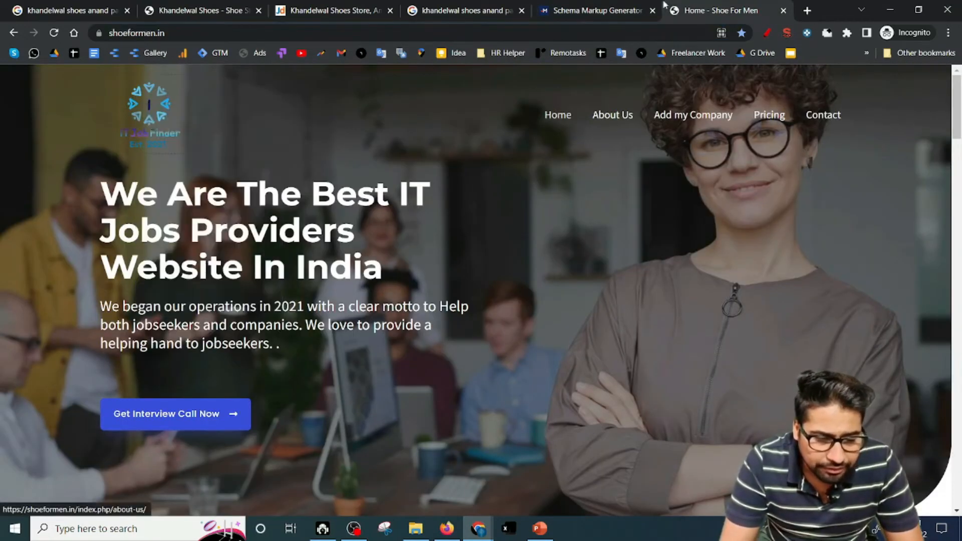
{"action": "key", "text": "ctrl+shift+Tab"}
{"action": "key", "text": "ctrl+v"}
Add Instagram as a social profile, paste the Instagram profile URL, and review the generated Organization markup.
{"action": "left_click", "coordinate": [482, 280]}
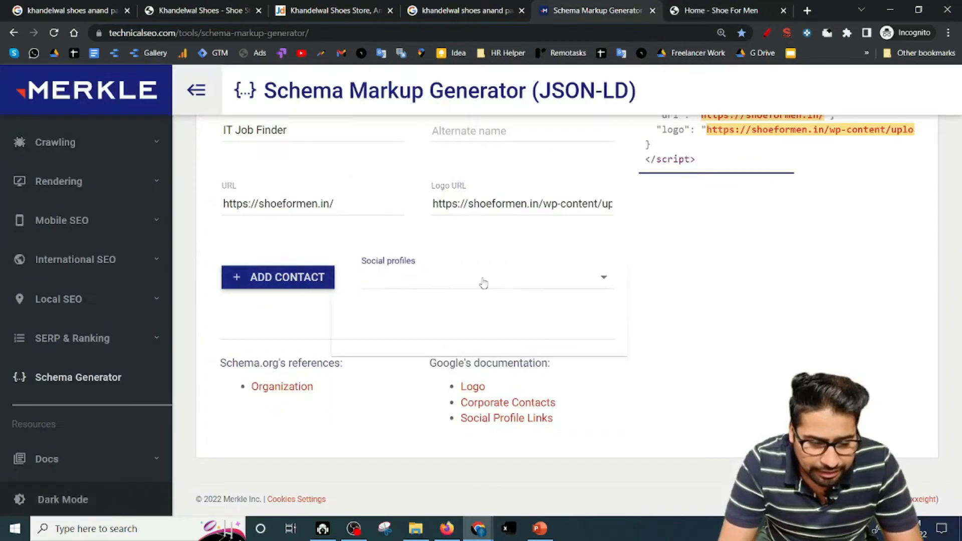
{"action": "left_click", "coordinate": [348, 352]}
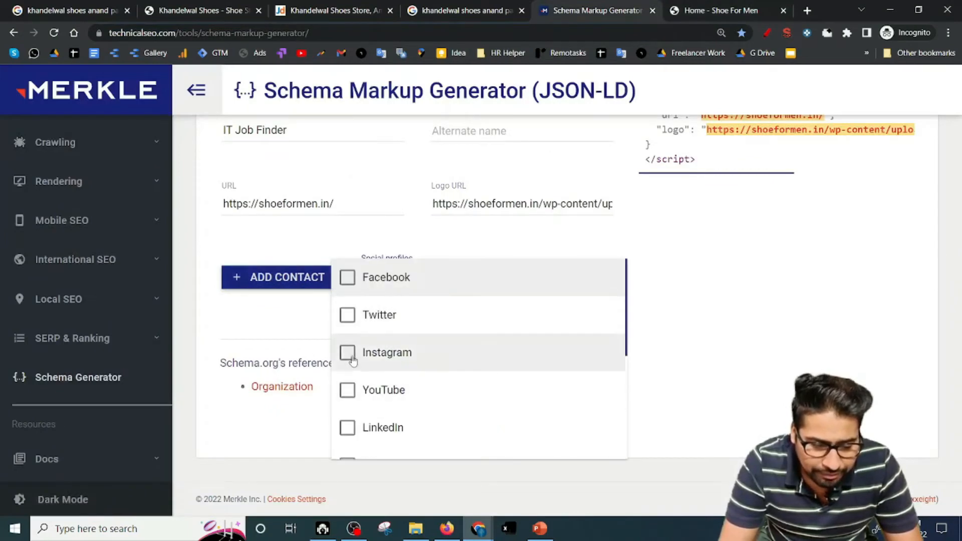
{"action": "key", "text": "Escape"}
{"action": "key", "text": "ctrl+t"}
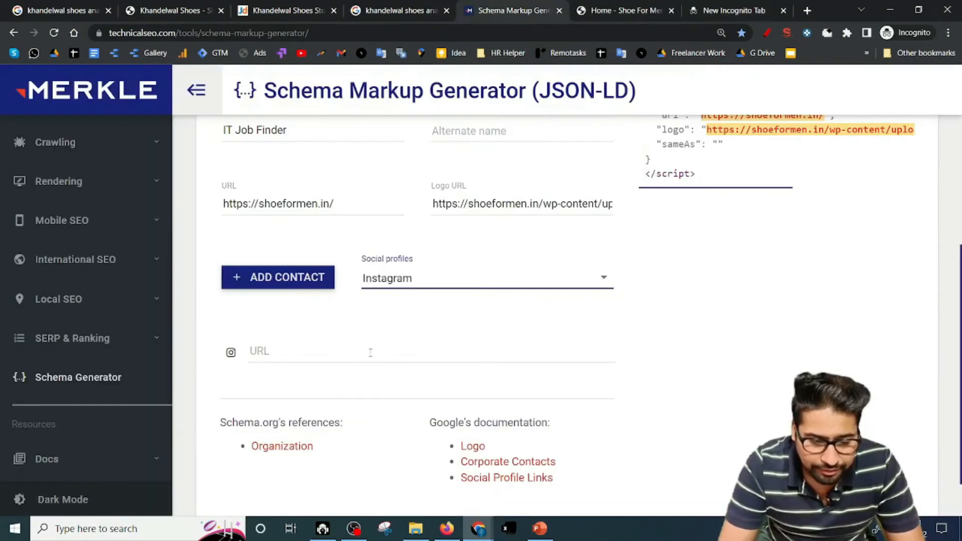
{"action": "left_click", "coordinate": [389, 346]}
{"action": "key", "text": "ctrl+v"}
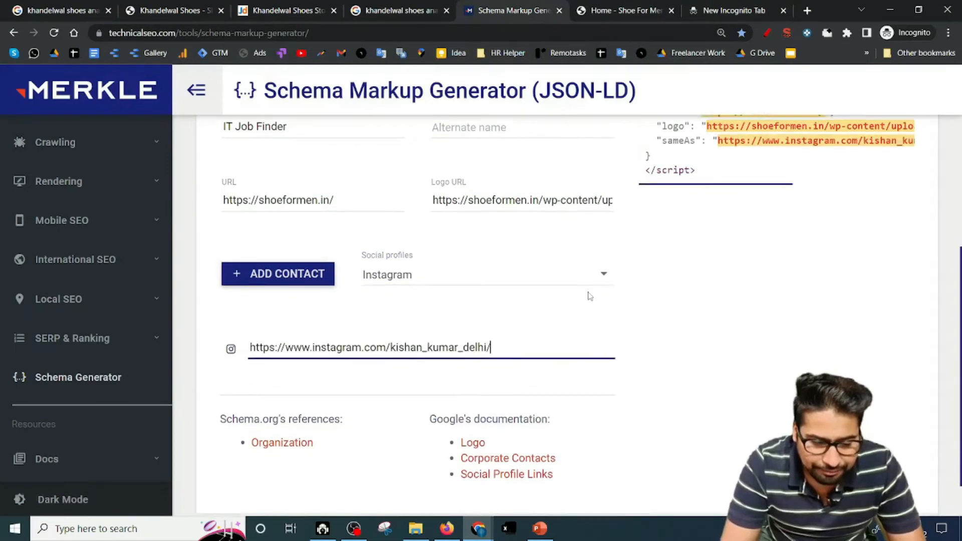
{"action": "scroll", "coordinate": [562, 282], "scroll_direction": "down", "scroll_amount": 2}
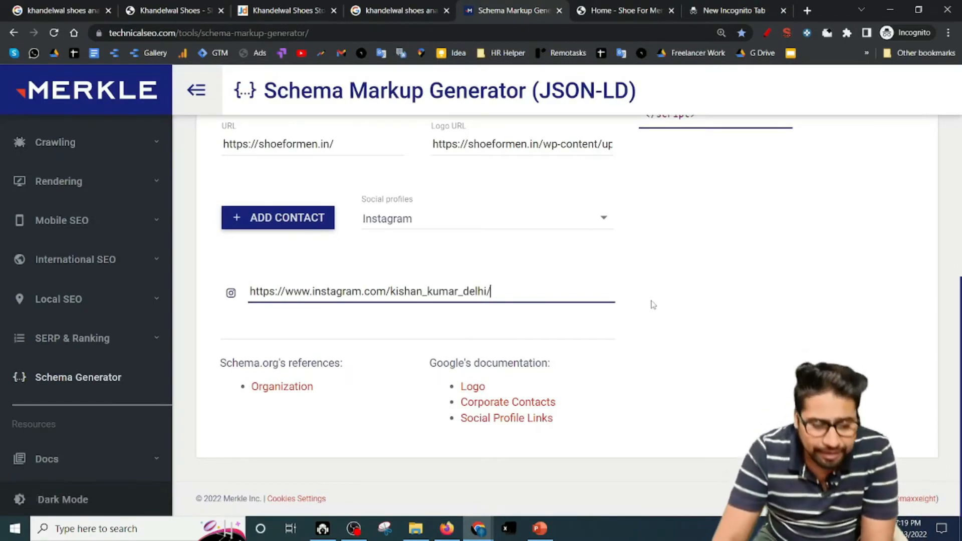
{"action": "scroll", "coordinate": [653, 308], "scroll_direction": "up", "scroll_amount": 5}
{"action": "scroll", "coordinate": [654, 328], "scroll_direction": "down", "scroll_amount": 1}
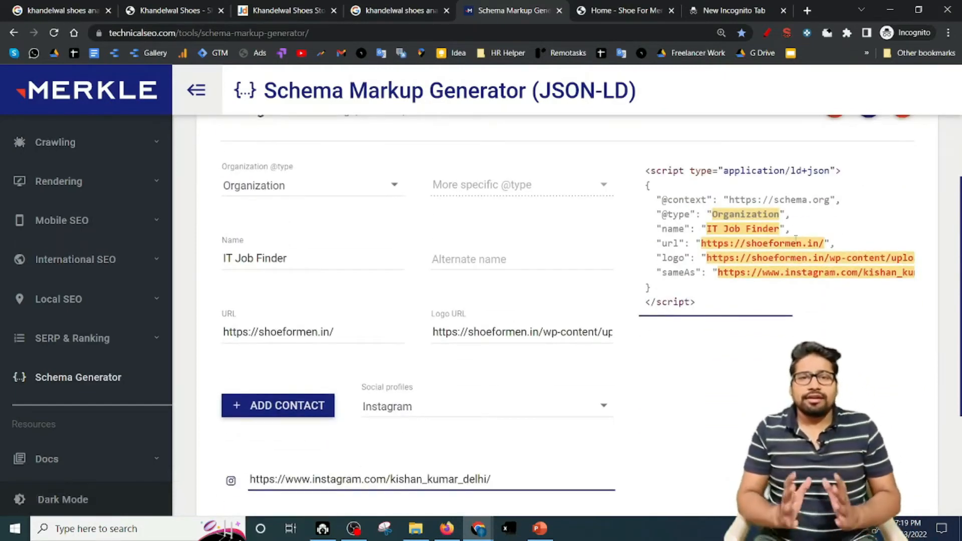
{"action": "scroll", "coordinate": [796, 238], "scroll_direction": "up", "scroll_amount": 2}
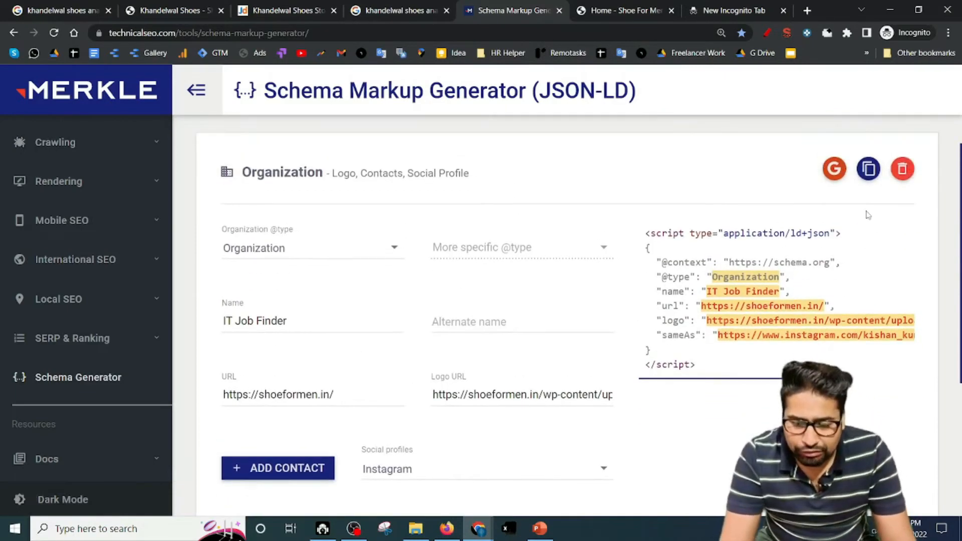
Validate the generated Organization markup with the Structured Data Testing Tool.
{"action": "left_click", "coordinate": [832, 172]}
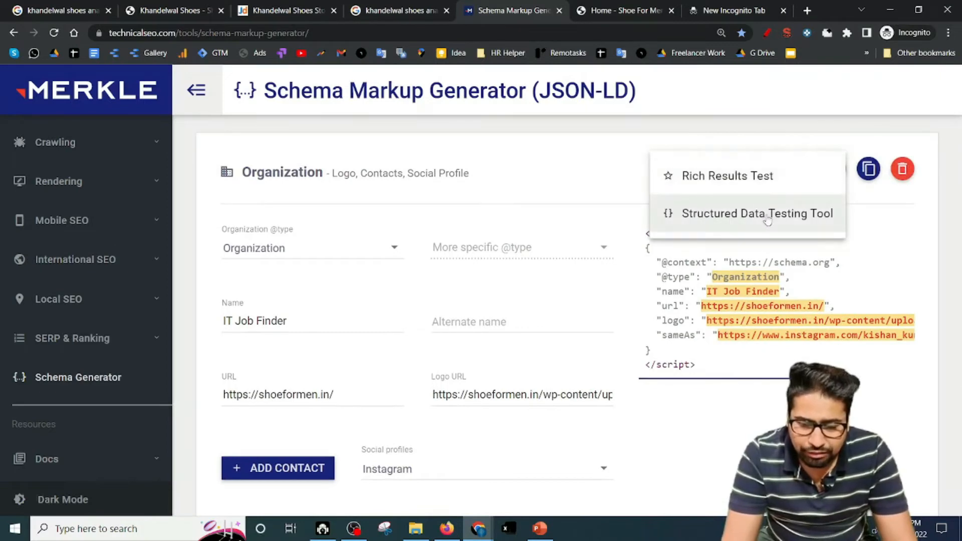
{"action": "left_click", "coordinate": [766, 215]}
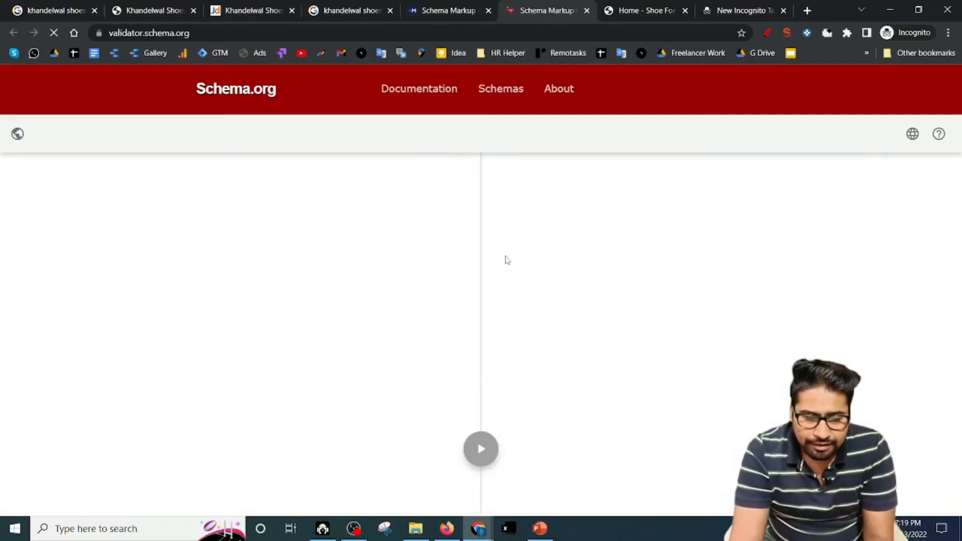
{"action": "left_click", "coordinate": [481, 448]}
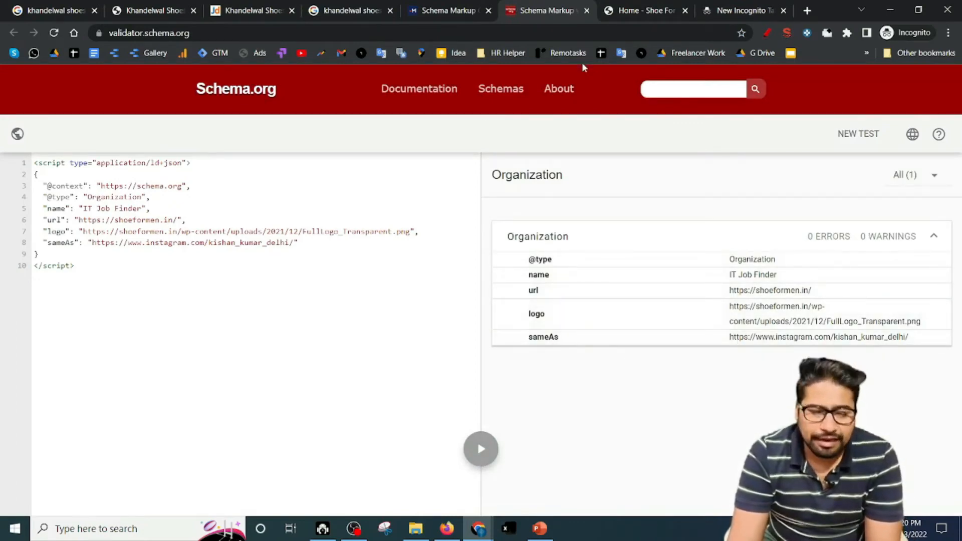
Submit the Organization markup from the schema generator to the Rich Results Test and review the Schema.org validator results meanwhile.
{"action": "left_click", "coordinate": [443, 10]}
{"action": "left_click", "coordinate": [834, 169]}
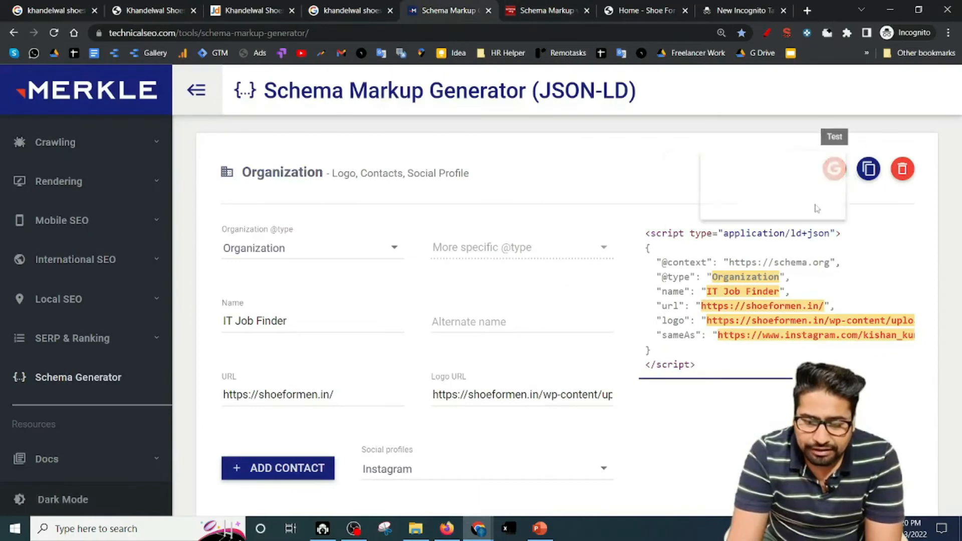
{"action": "left_click", "coordinate": [763, 191]}
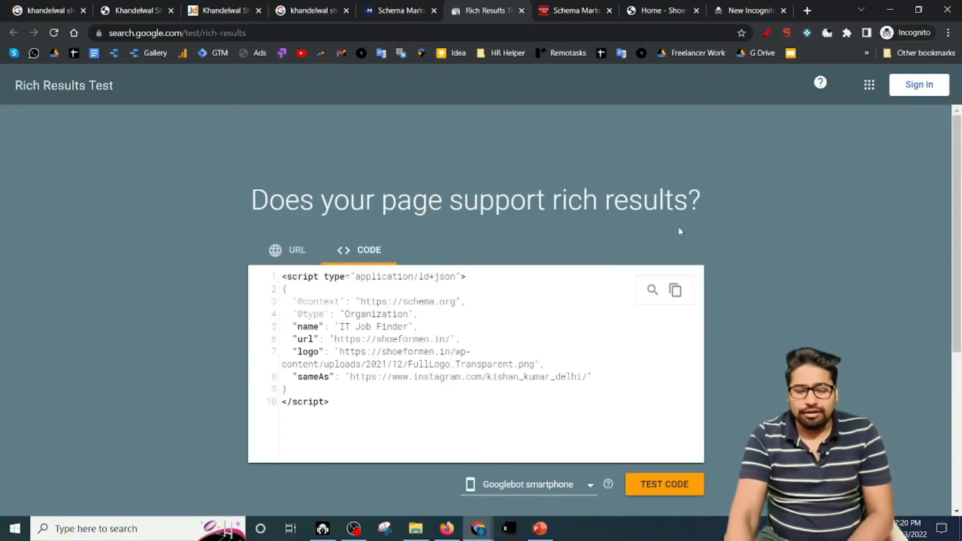
{"action": "left_click", "coordinate": [573, 10]}
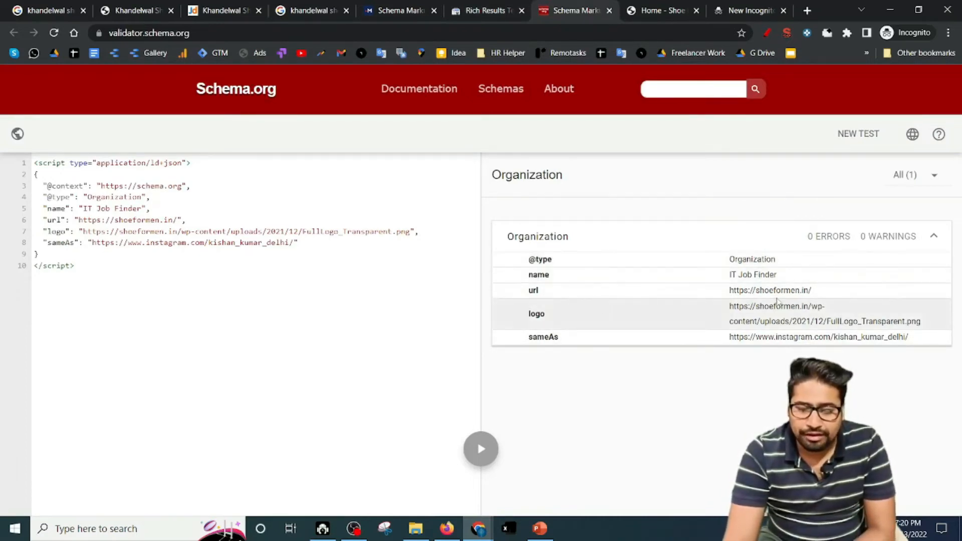
{"action": "left_click", "coordinate": [468, 6]}
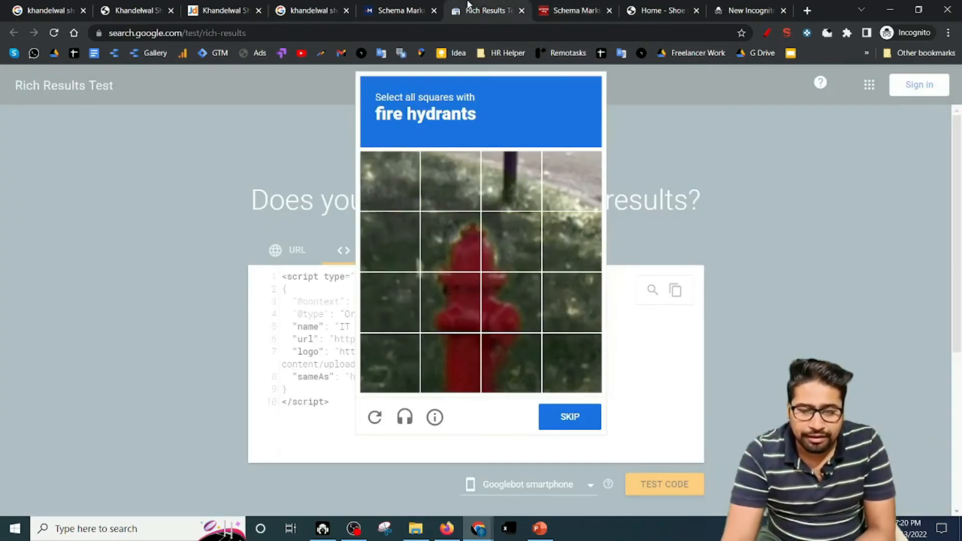
Get new image challenges until the motorcycles one, select all its motorcycle images and verify to run the rich results test.
{"action": "left_click", "coordinate": [375, 417]}
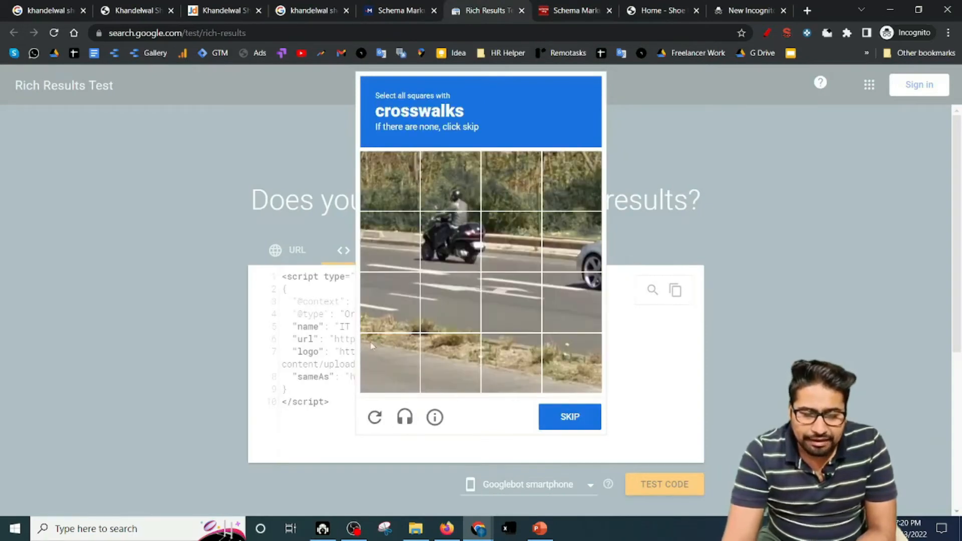
{"action": "left_click", "coordinate": [375, 417]}
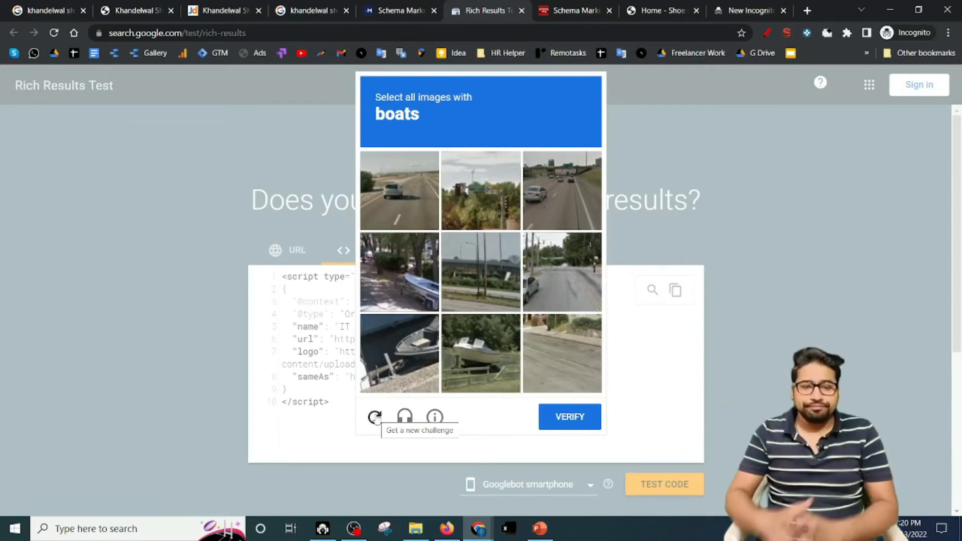
{"action": "left_click", "coordinate": [375, 416]}
{"action": "left_click", "coordinate": [384, 293]}
{"action": "left_click", "coordinate": [562, 353]}
{"action": "left_click", "coordinate": [562, 191]}
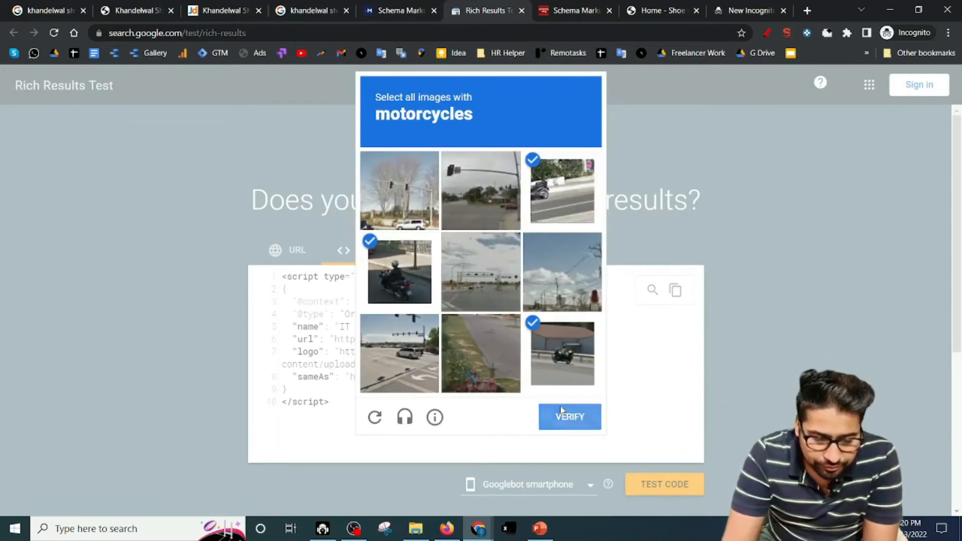
{"action": "left_click", "coordinate": [561, 411]}
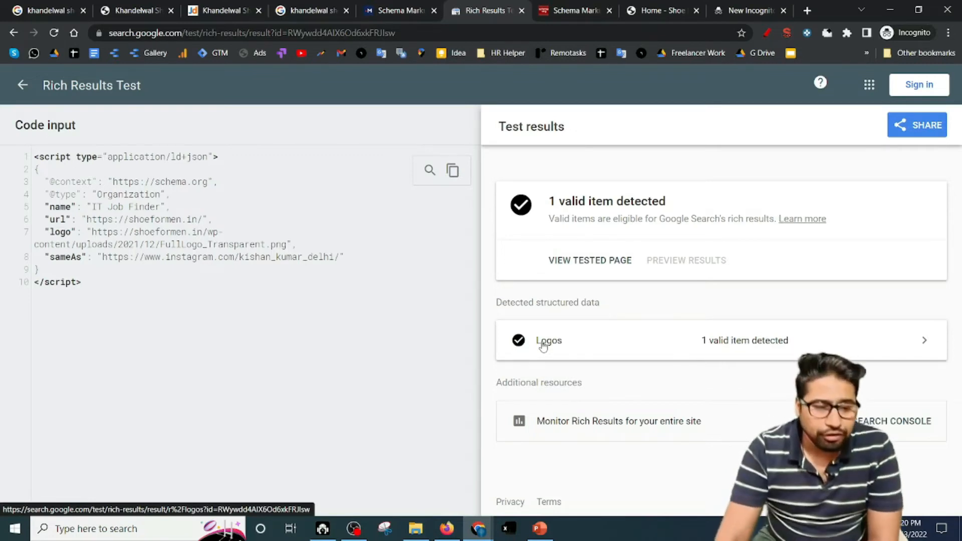
Open the WordPress admin dashboard of shoeformen.in from the Website - IT JOB Finder bookmarks in the blank incognito page.
{"action": "left_click", "coordinate": [134, 5]}
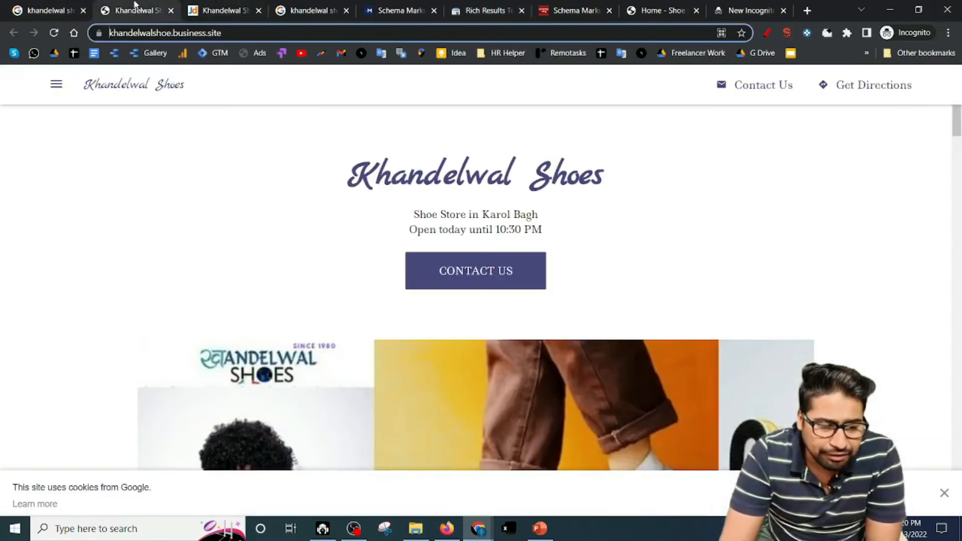
{"action": "left_click", "coordinate": [40, 4]}
{"action": "left_click", "coordinate": [671, 7]}
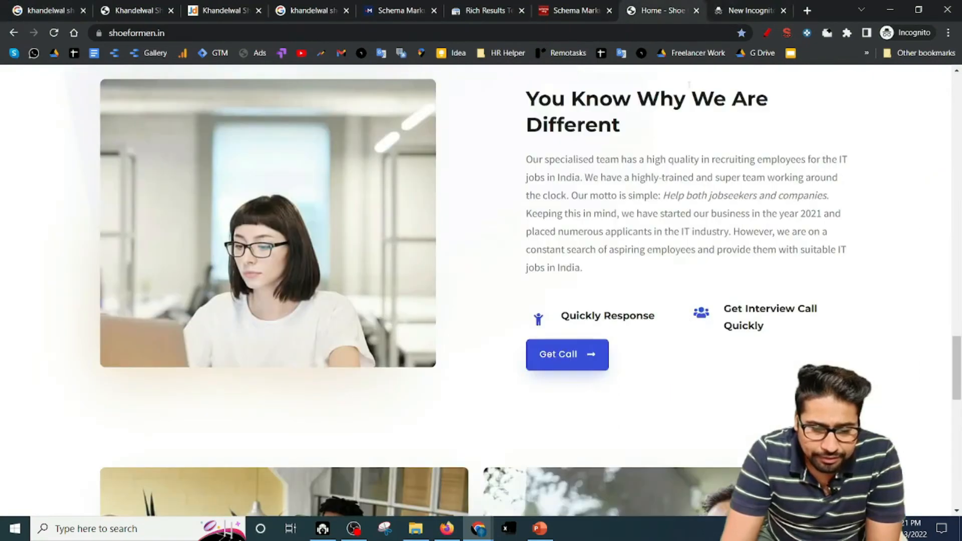
{"action": "left_click", "coordinate": [722, 6]}
{"action": "left_click", "coordinate": [653, 4]}
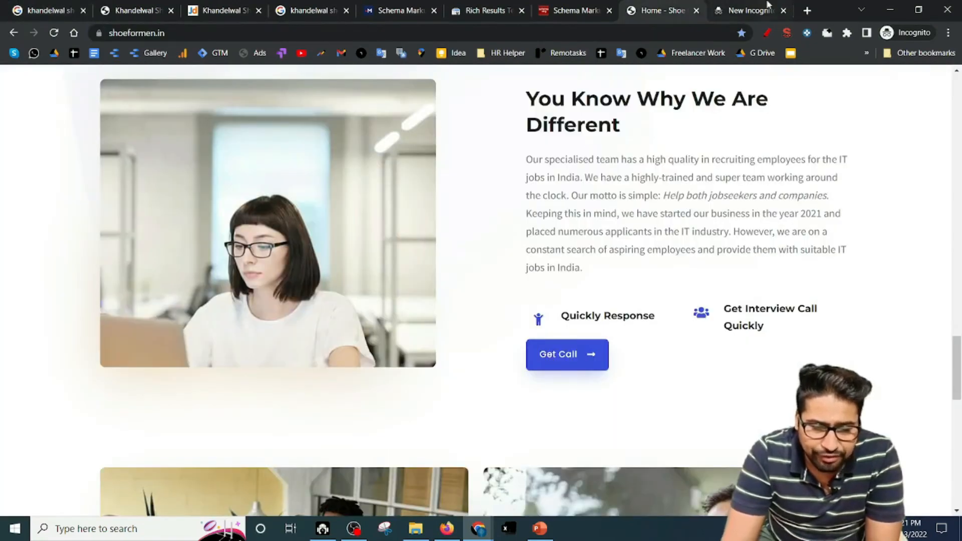
{"action": "left_click", "coordinate": [749, 7]}
{"action": "left_click", "coordinate": [930, 55]}
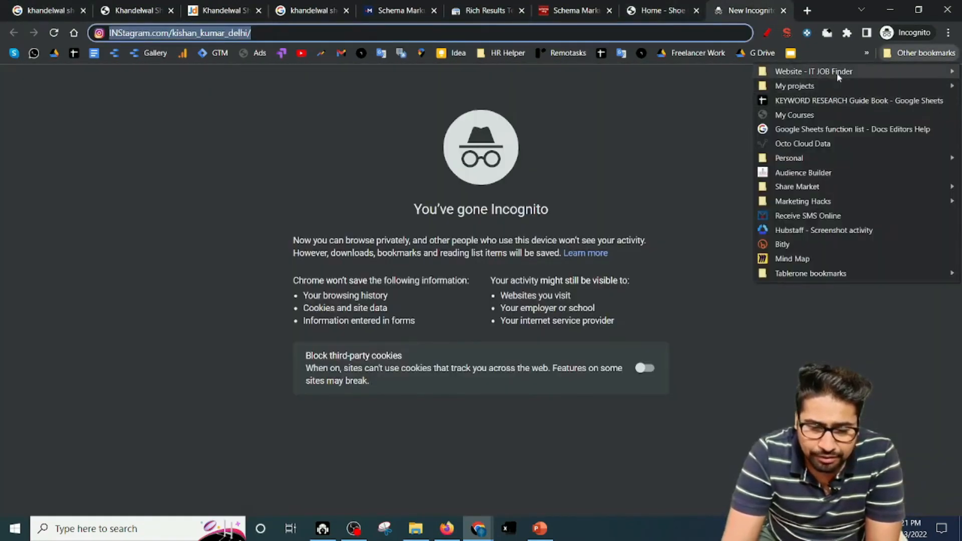
{"action": "mouse_move", "coordinate": [782, 68]}
{"action": "left_click", "coordinate": [736, 73]}
Open the page for adding new WordPress plugins and search for HEADER AND FOOTER.
{"action": "scroll", "coordinate": [77, 354], "scroll_direction": "down", "scroll_amount": 2}
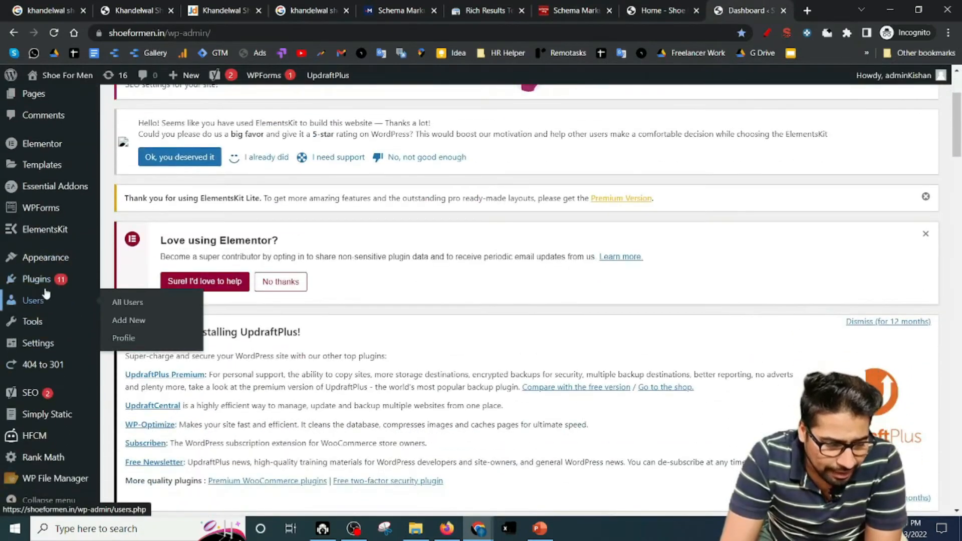
{"action": "mouse_move", "coordinate": [30, 279]}
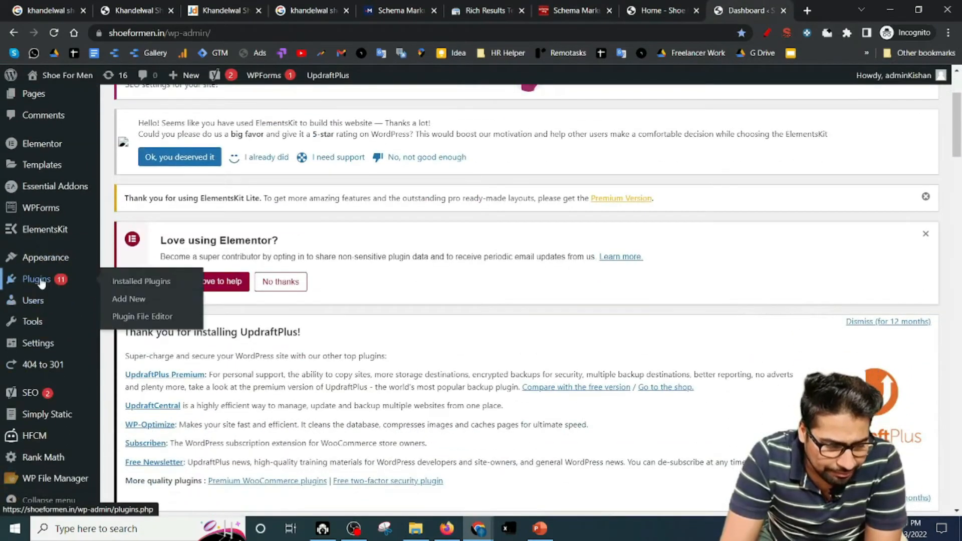
{"action": "left_click", "coordinate": [137, 299]}
{"action": "scroll", "coordinate": [576, 250], "scroll_direction": "up", "scroll_amount": 3}
{"action": "scroll", "coordinate": [608, 240], "scroll_direction": "down", "scroll_amount": 5}
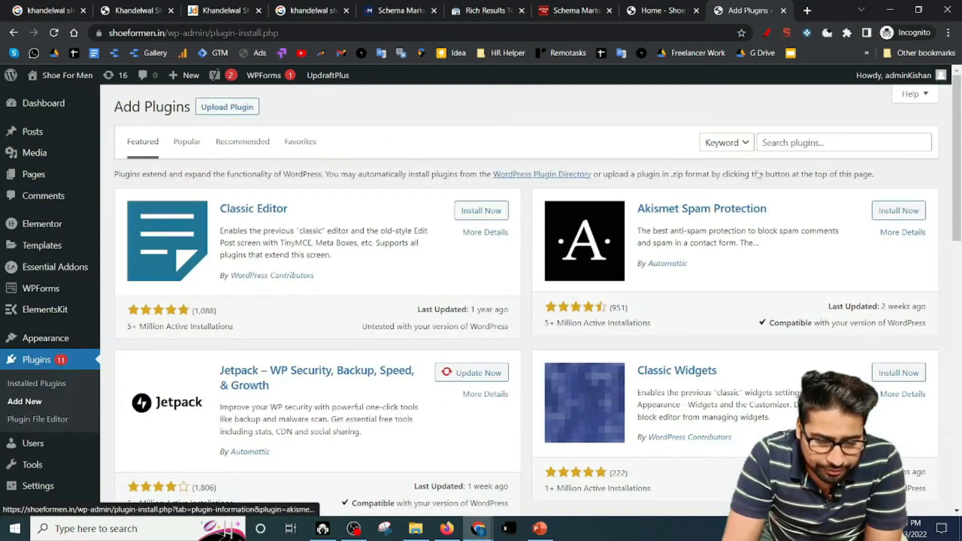
{"action": "left_click", "coordinate": [781, 142]}
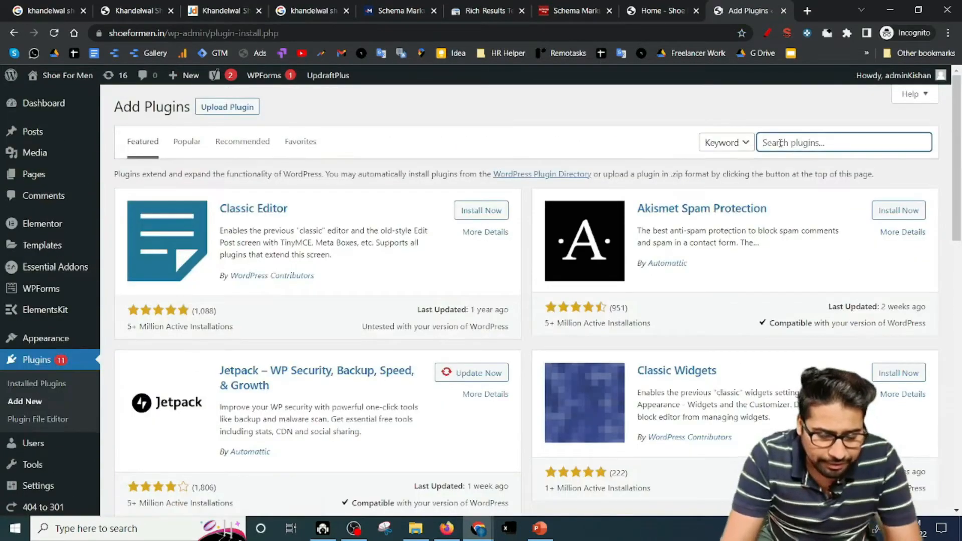
{"action": "type", "text": "HEADER "}
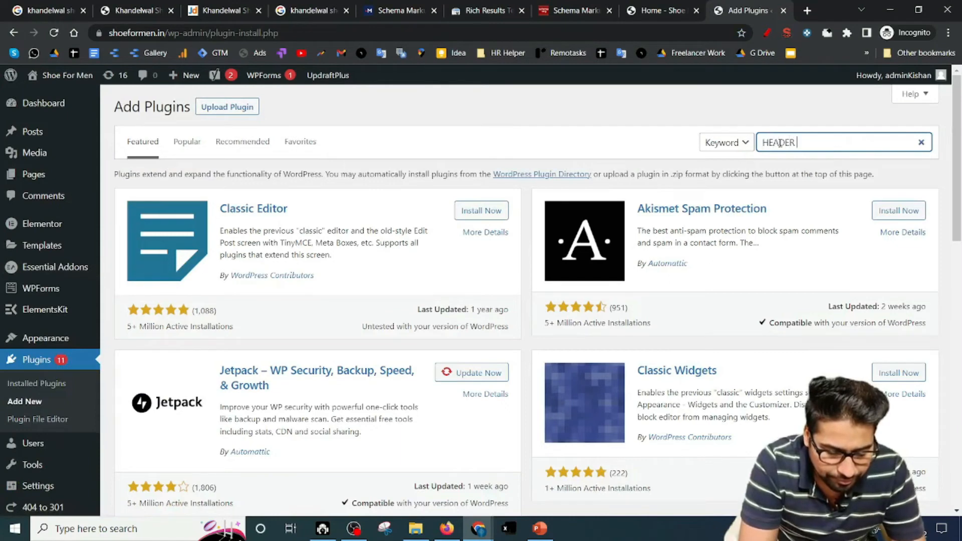
{"action": "type", "text": "AND FOOTER"}
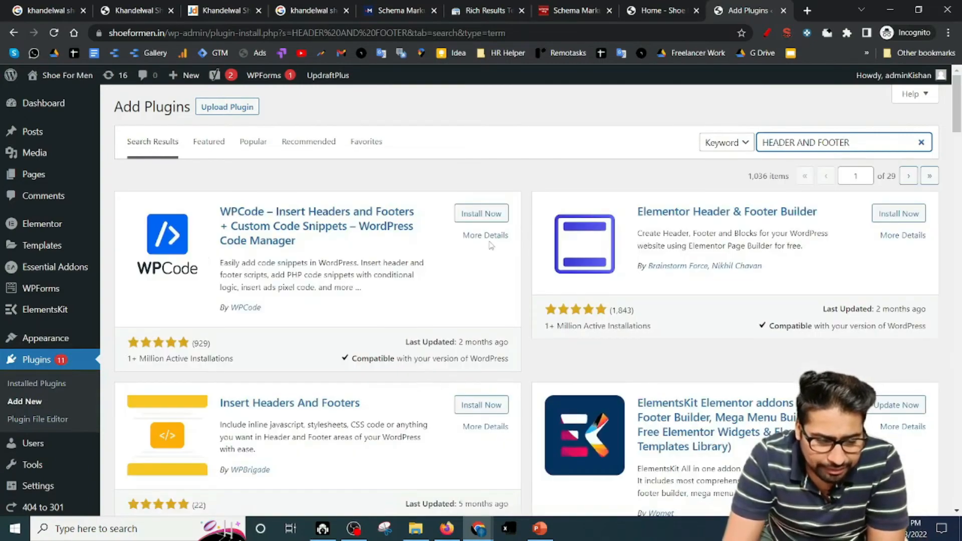
Locate Header Footer Code Manager among the plugin results and start a new snippet in HFCM.
{"action": "scroll", "coordinate": [561, 225], "scroll_direction": "down", "scroll_amount": 7}
{"action": "scroll", "coordinate": [545, 239], "scroll_direction": "down", "scroll_amount": 3}
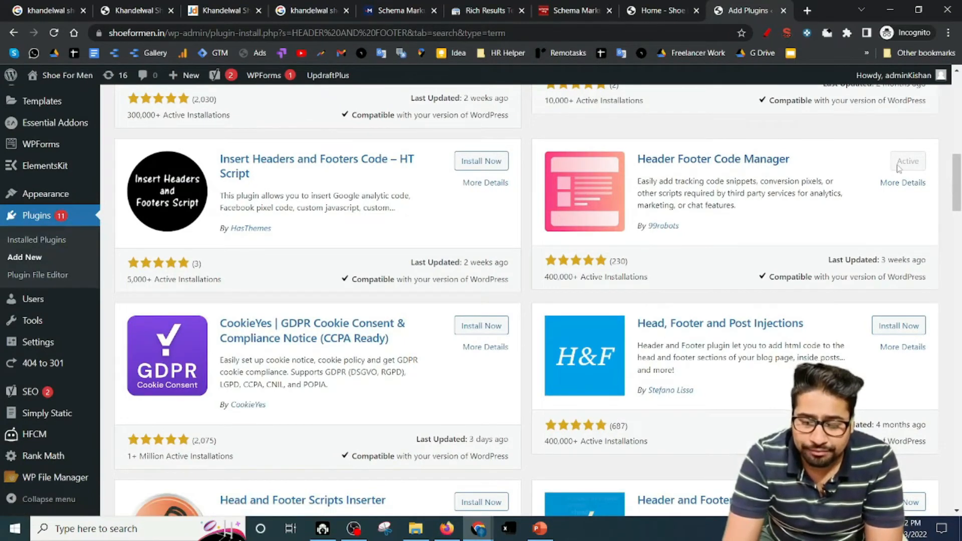
{"action": "scroll", "coordinate": [28, 445], "scroll_direction": "down", "scroll_amount": 1}
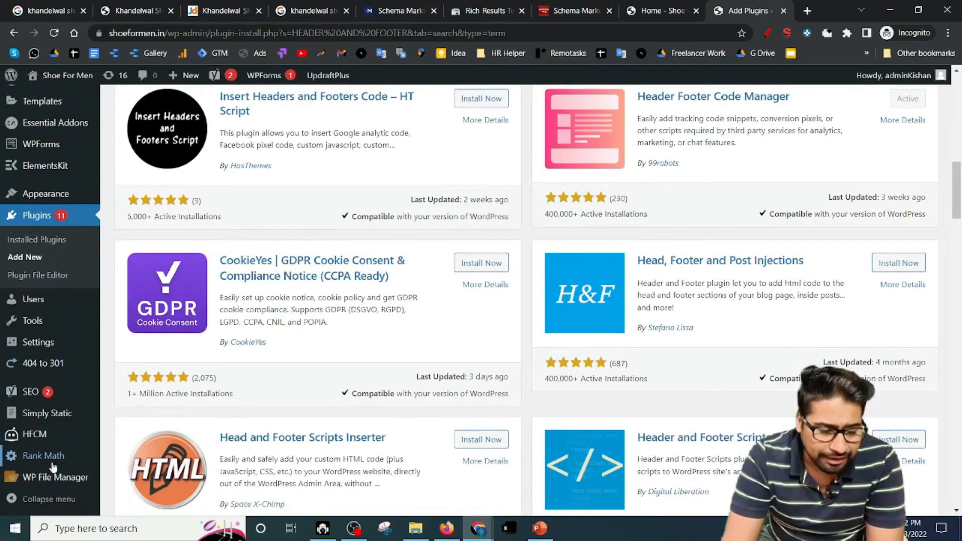
{"action": "left_click", "coordinate": [40, 440]}
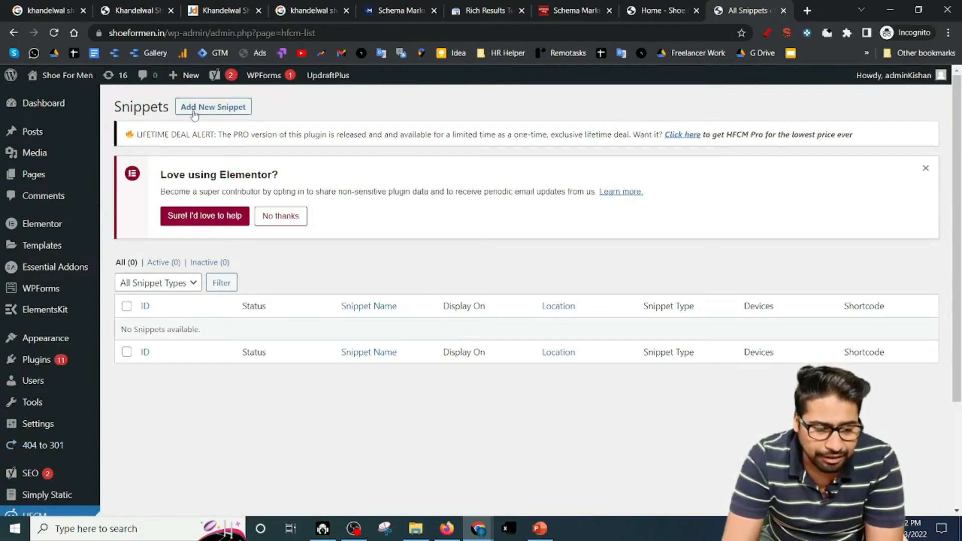
{"action": "left_click", "coordinate": [216, 108]}
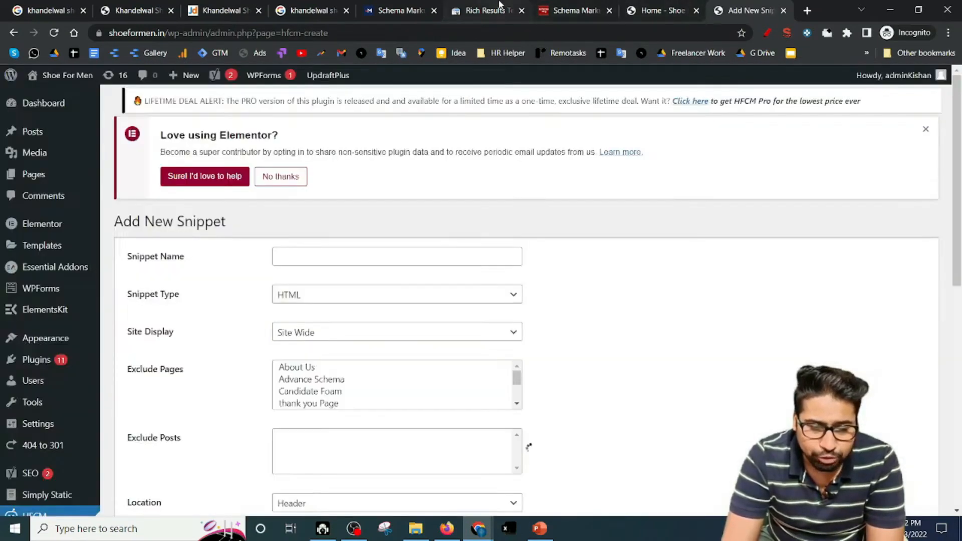
Copy the Organization JSON-LD code from the Rich Results Test and paste it into the new snippet's code area.
{"action": "left_click", "coordinate": [496, 8]}
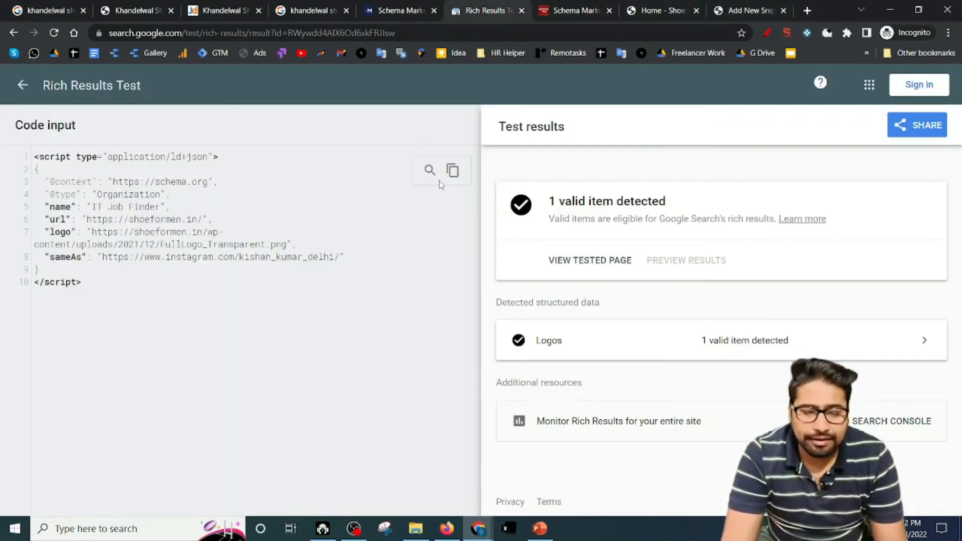
{"action": "left_click", "coordinate": [453, 171]}
{"action": "left_click", "coordinate": [741, 6]}
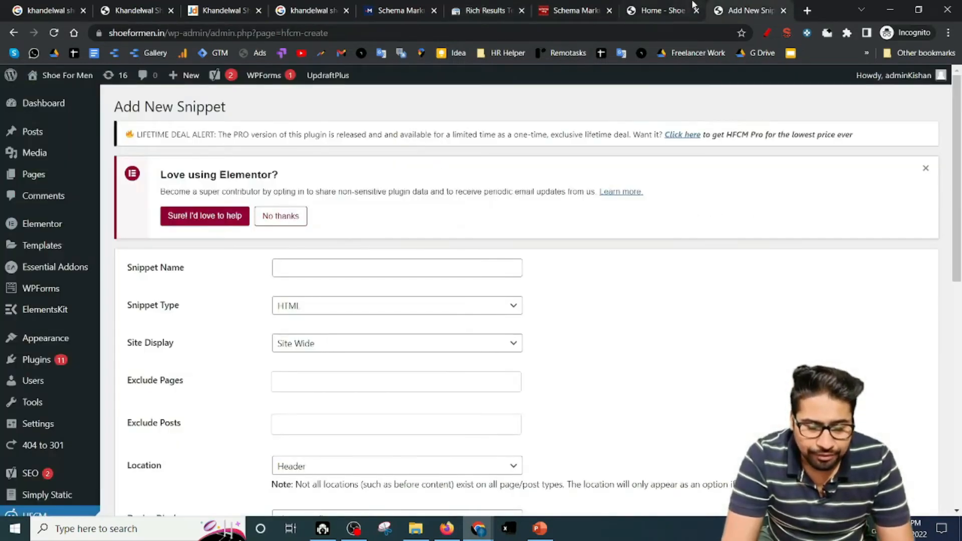
{"action": "left_click", "coordinate": [666, 9]}
{"action": "left_click", "coordinate": [576, 10]}
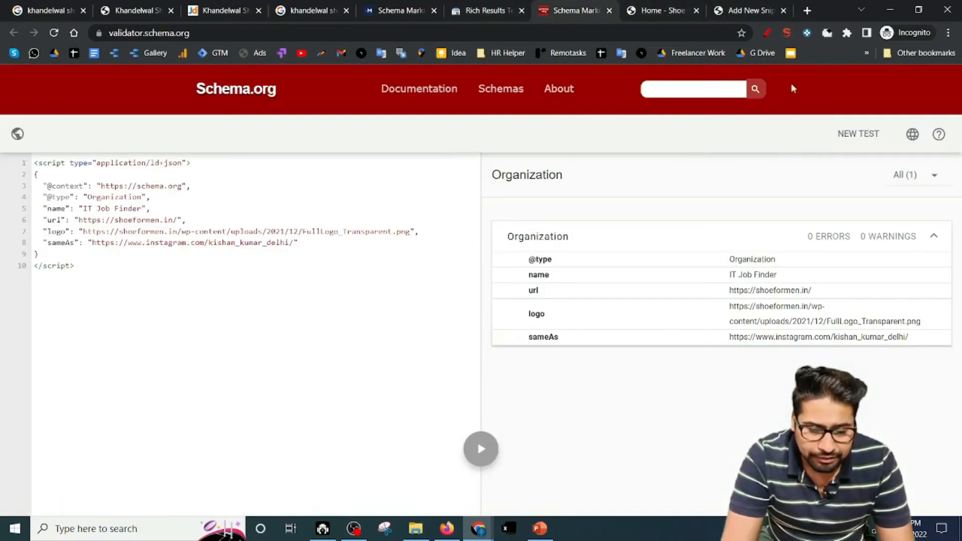
{"action": "left_click", "coordinate": [746, 10]}
{"action": "scroll", "coordinate": [414, 339], "scroll_direction": "down", "scroll_amount": 7}
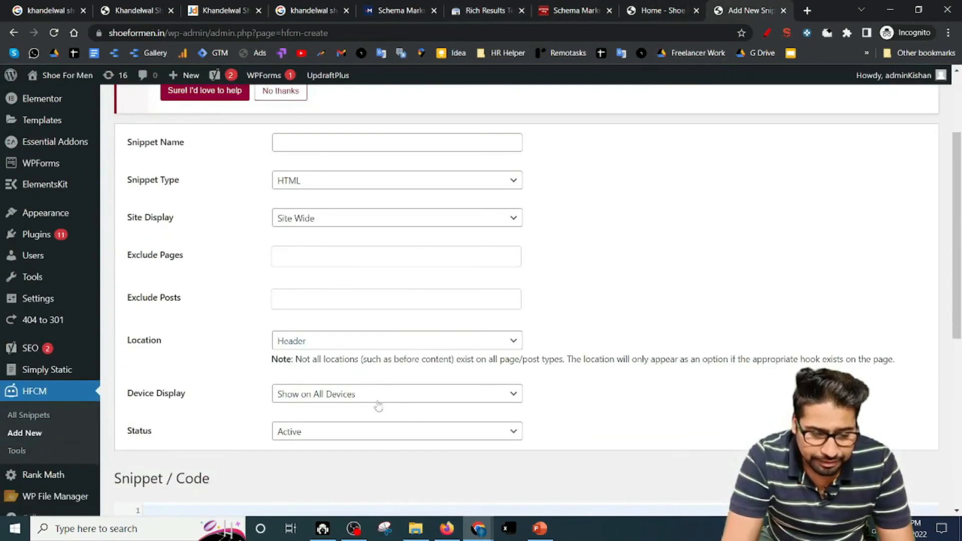
{"action": "left_click", "coordinate": [346, 330]}
{"action": "key", "text": "ctrl+v"}
Name the snippet Org Schema and set its site display to Site Wide.
{"action": "scroll", "coordinate": [345, 331], "scroll_direction": "up", "scroll_amount": 5}
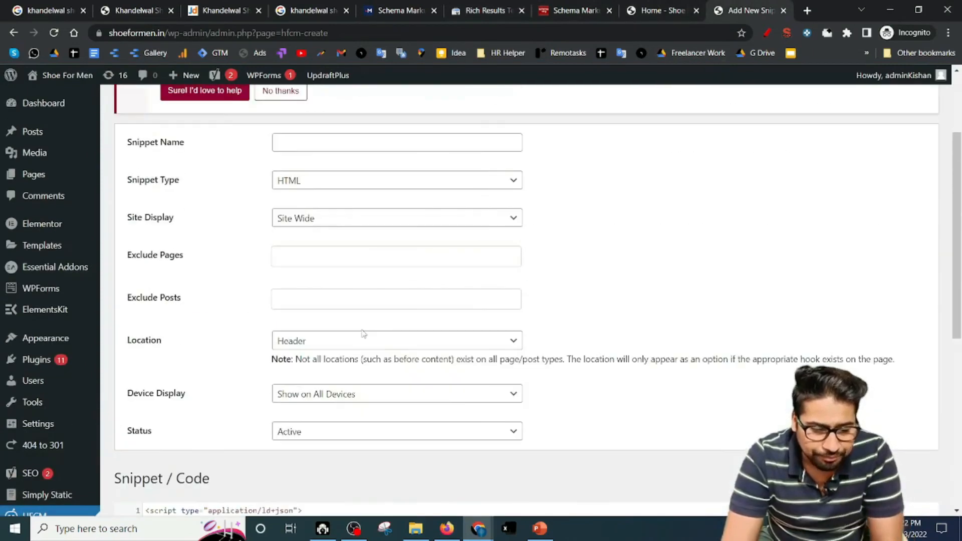
{"action": "left_click", "coordinate": [398, 150]}
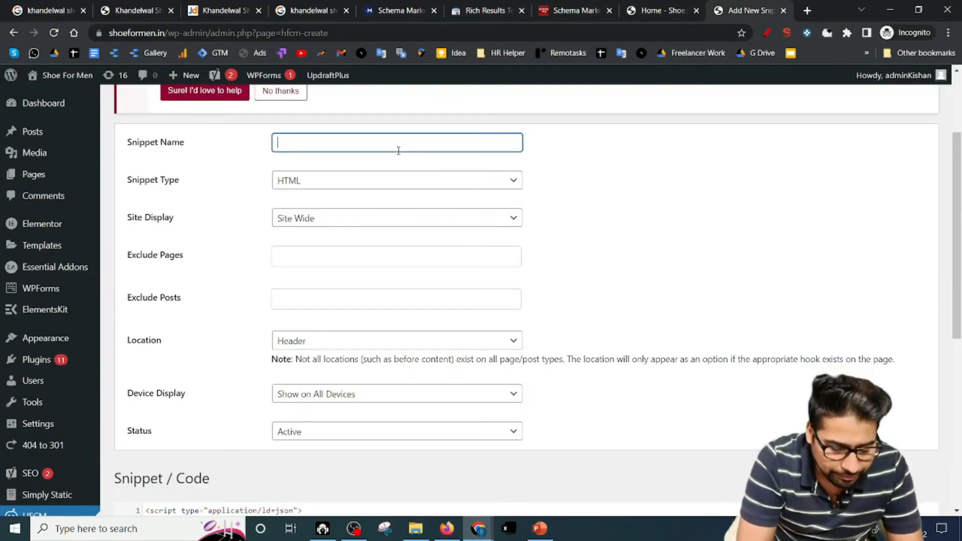
{"action": "type", "text": "Org"}
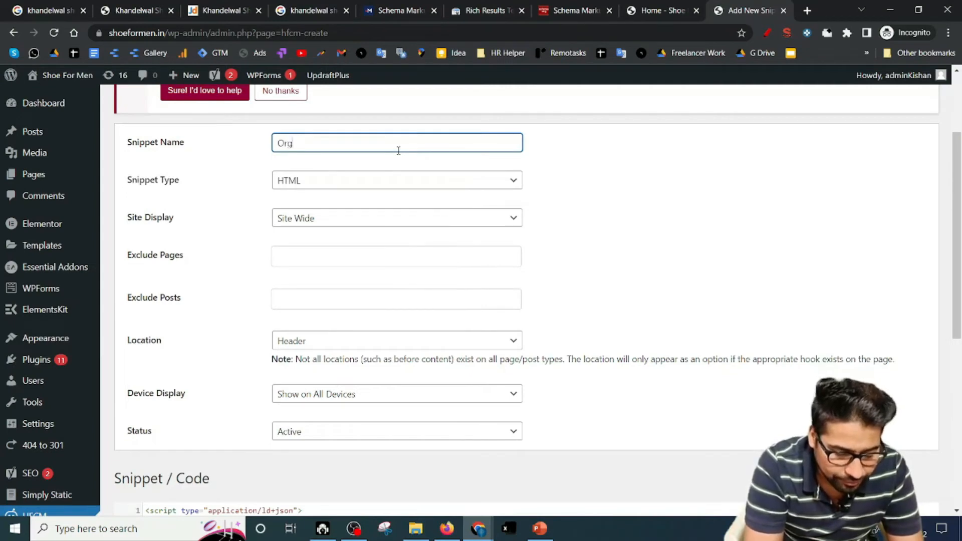
{"action": "type", "text": " Schema"}
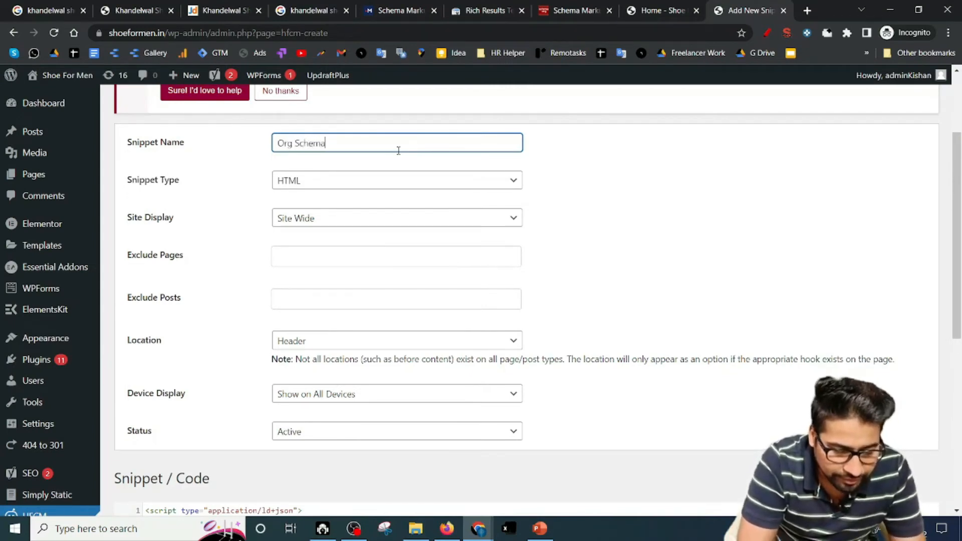
{"action": "left_click", "coordinate": [400, 218]}
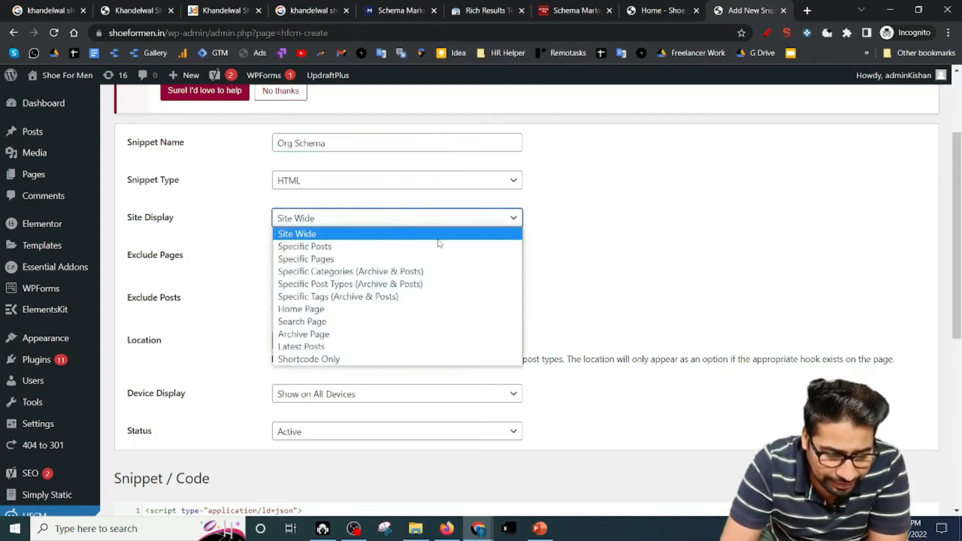
{"action": "left_click", "coordinate": [458, 234]}
{"action": "scroll", "coordinate": [586, 244], "scroll_direction": "down", "scroll_amount": 2}
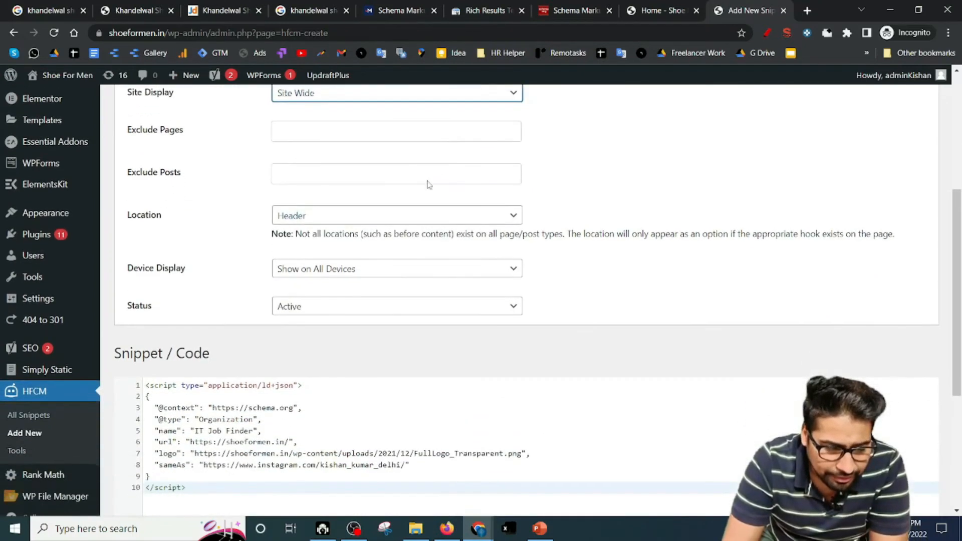
Review the snippet's exclusions, keep it in the Header on all devices with Active status, and save it.
{"action": "left_click", "coordinate": [336, 131]}
{"action": "left_click", "coordinate": [626, 166]}
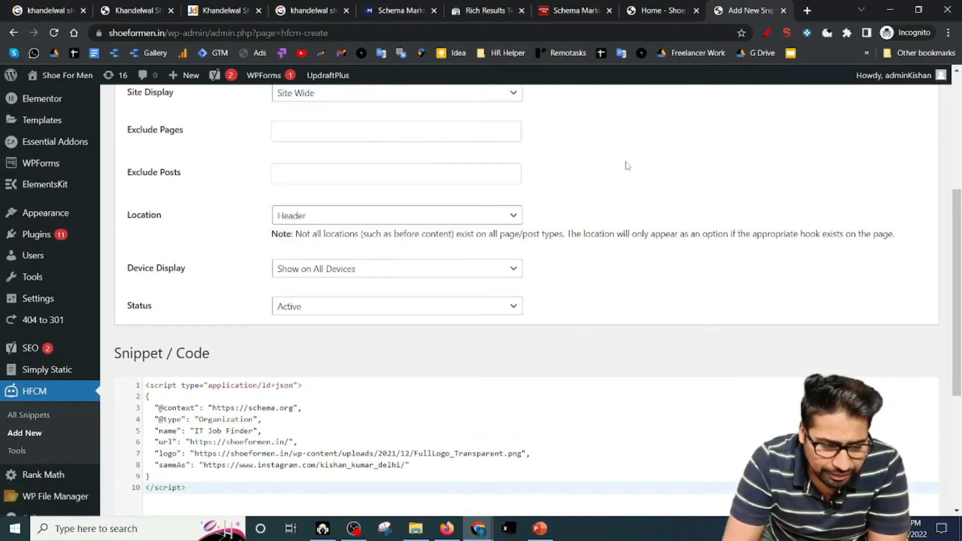
{"action": "left_click", "coordinate": [373, 174]}
{"action": "left_click", "coordinate": [574, 184]}
{"action": "scroll", "coordinate": [556, 190], "scroll_direction": "down", "scroll_amount": 1}
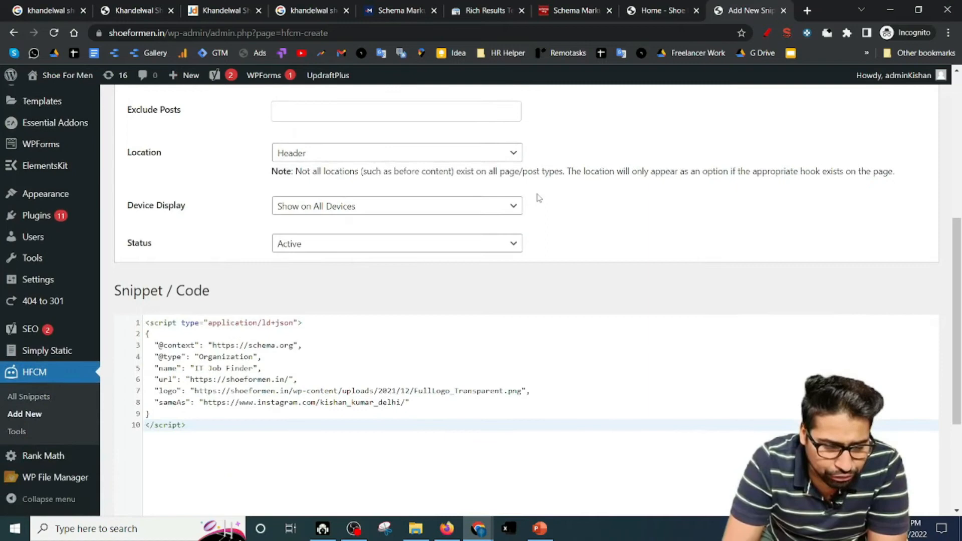
{"action": "left_click", "coordinate": [511, 158]}
{"action": "left_click", "coordinate": [585, 159]}
{"action": "scroll", "coordinate": [415, 211], "scroll_direction": "down", "scroll_amount": 1}
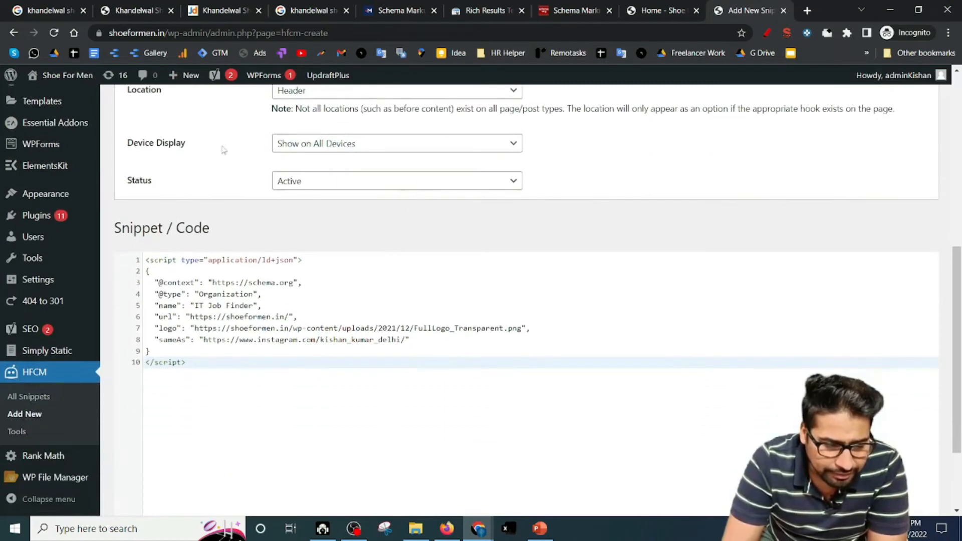
{"action": "scroll", "coordinate": [436, 188], "scroll_direction": "down", "scroll_amount": 1}
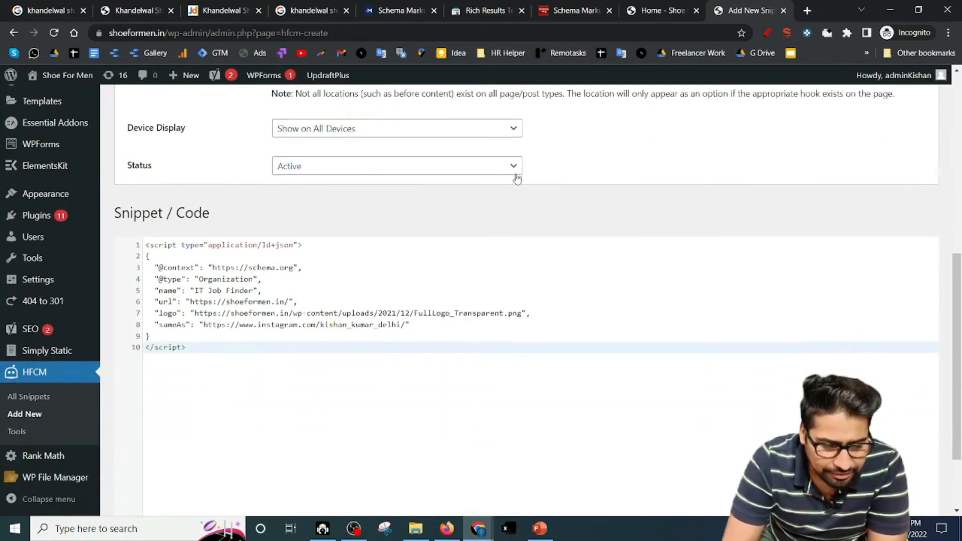
{"action": "scroll", "coordinate": [451, 130], "scroll_direction": "down", "scroll_amount": 1}
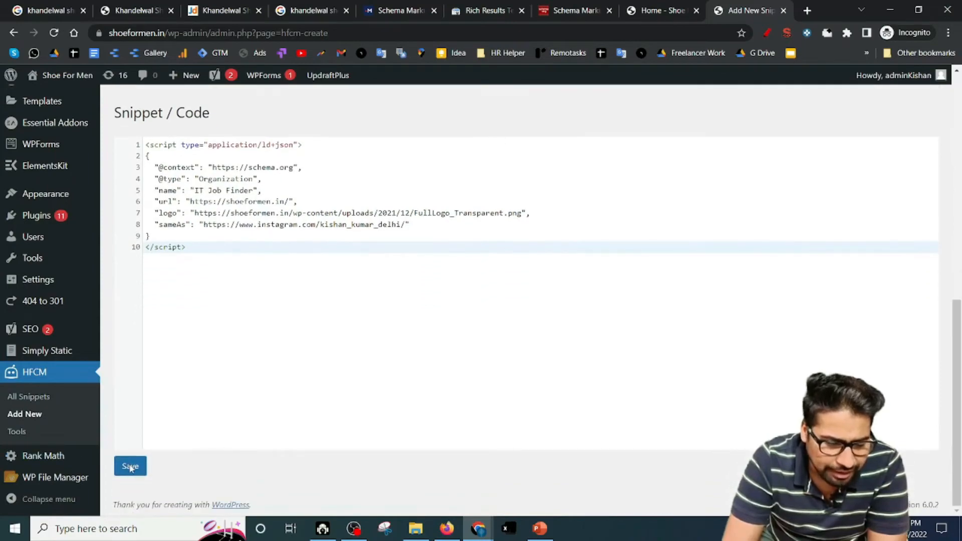
{"action": "scroll", "coordinate": [350, 341], "scroll_direction": "up", "scroll_amount": 3}
{"action": "scroll", "coordinate": [657, 302], "scroll_direction": "down", "scroll_amount": 4}
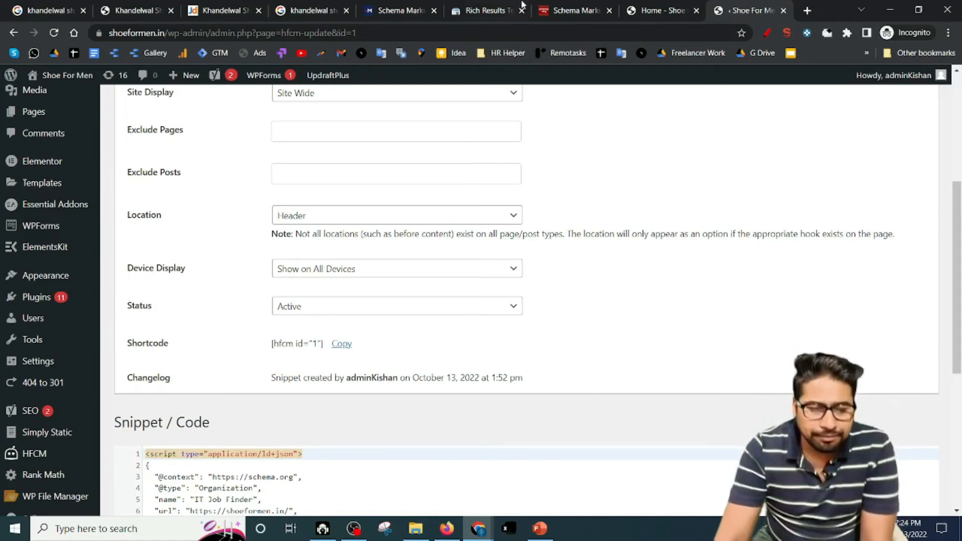
Return to the Schema Markup Generator and examine the Organization form's name, URL, logo, contact and social profile fields.
{"action": "left_click", "coordinate": [553, 8]}
{"action": "left_click", "coordinate": [486, 11]}
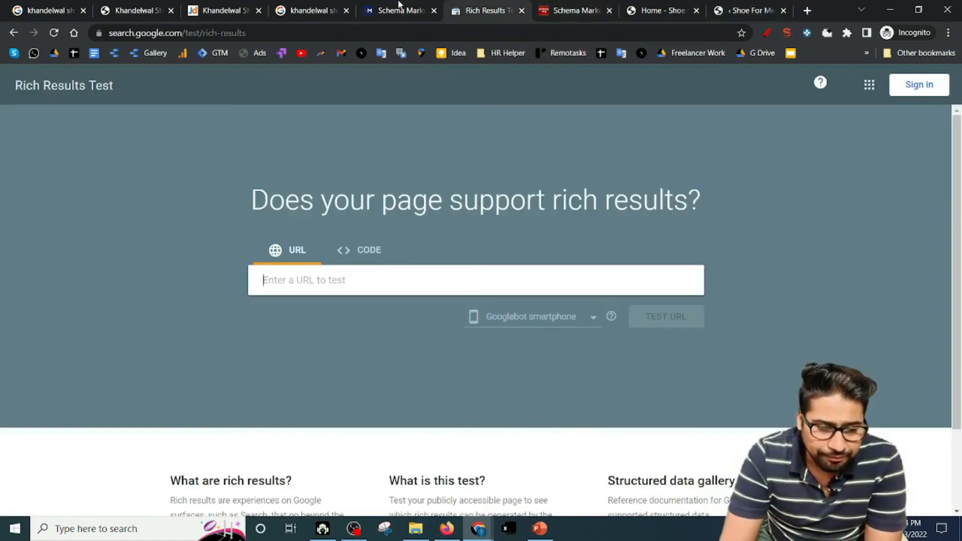
{"action": "left_click", "coordinate": [400, 10]}
{"action": "scroll", "coordinate": [361, 264], "scroll_direction": "up", "scroll_amount": 3}
{"action": "scroll", "coordinate": [363, 267], "scroll_direction": "down", "scroll_amount": 3}
{"action": "scroll", "coordinate": [363, 267], "scroll_direction": "down", "scroll_amount": 1}
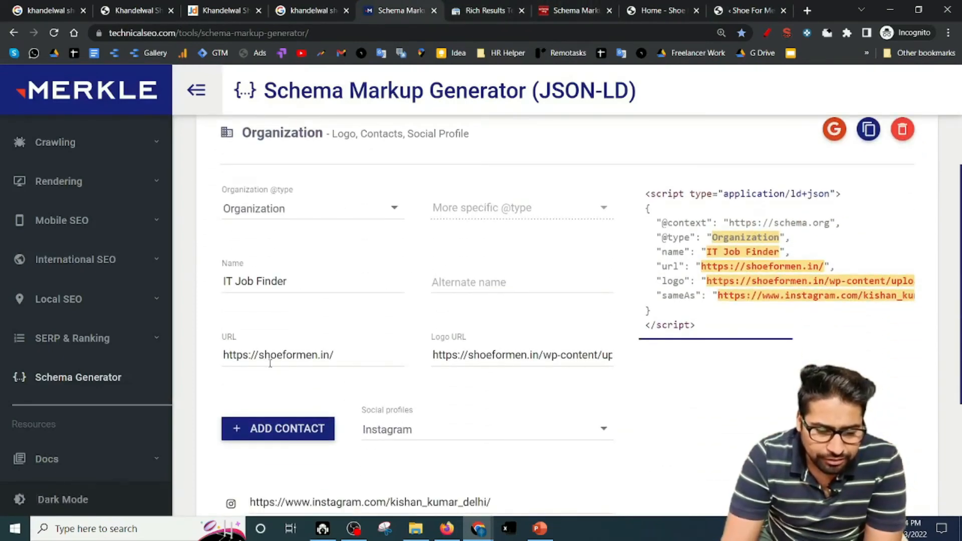
{"action": "scroll", "coordinate": [399, 300], "scroll_direction": "down", "scroll_amount": 4}
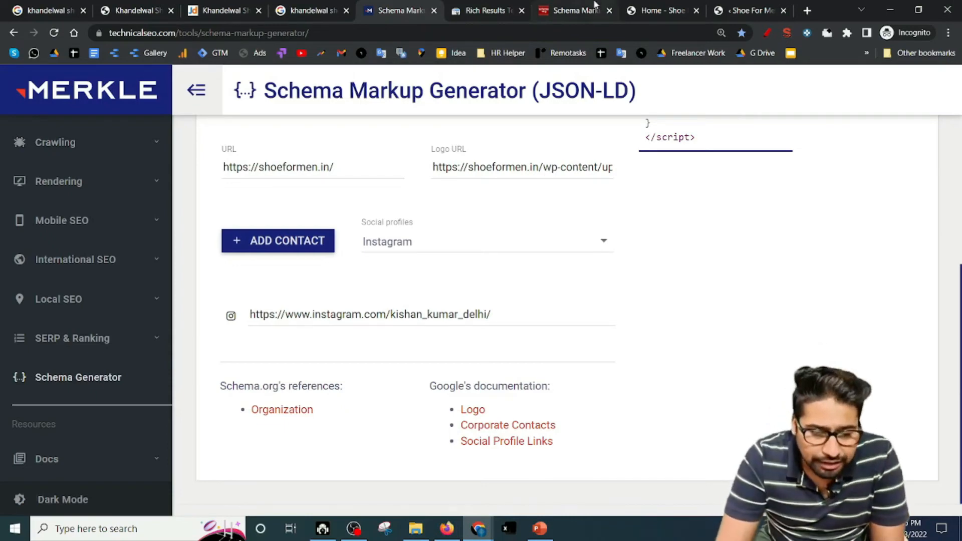
Open the schema.org home page in place of the Schema Markup Validator.
{"action": "left_click", "coordinate": [576, 10]}
{"action": "double_click", "coordinate": [155, 33]}
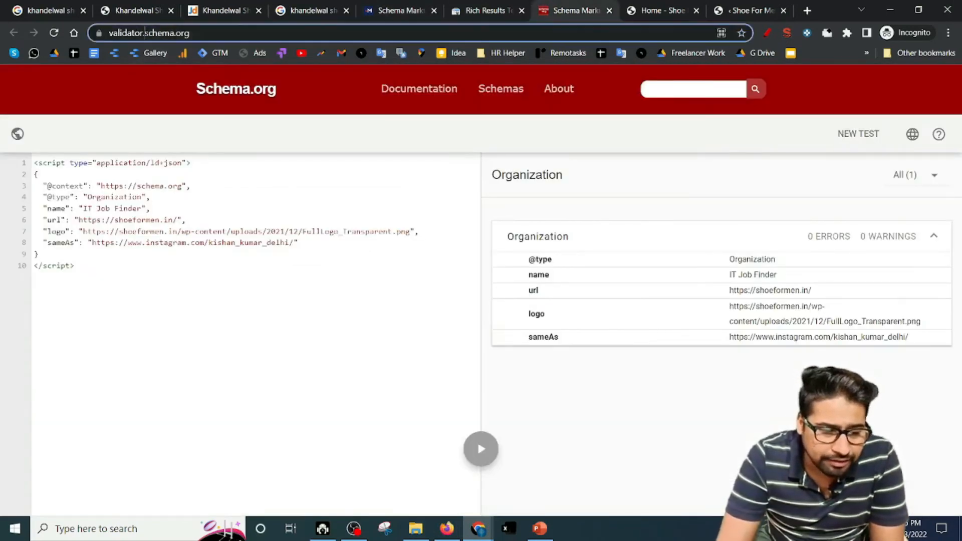
{"action": "key", "text": "BackSpace"}
{"action": "key", "text": "BackSpace"}
{"action": "key", "text": "BackSpace"}
{"action": "key", "text": "BackSpace"}
{"action": "key", "text": "BackSpace"}
{"action": "key", "text": "BackSpace"}
{"action": "key", "text": "BackSpace"}
{"action": "key", "text": "BackSpace"}
{"action": "key", "text": "BackSpace"}
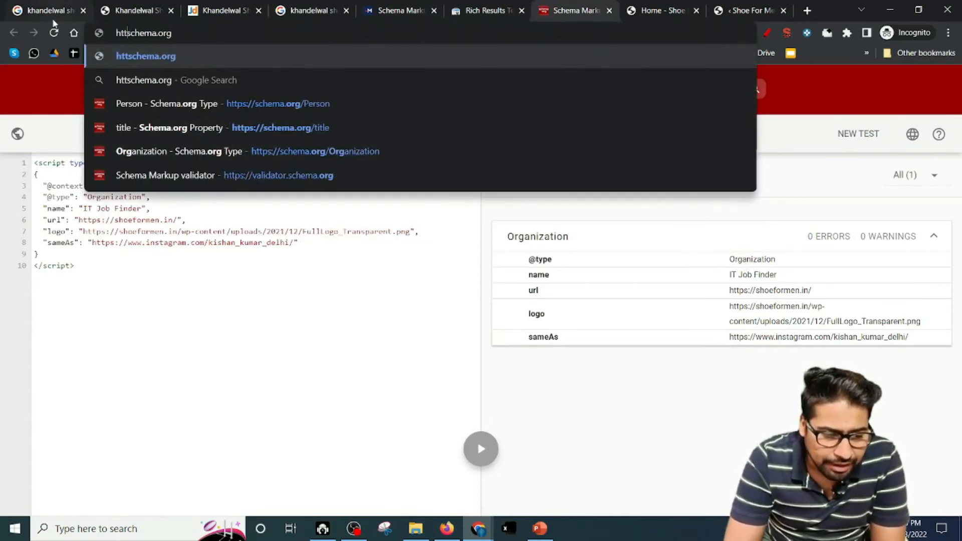
{"action": "key", "text": "Return"}
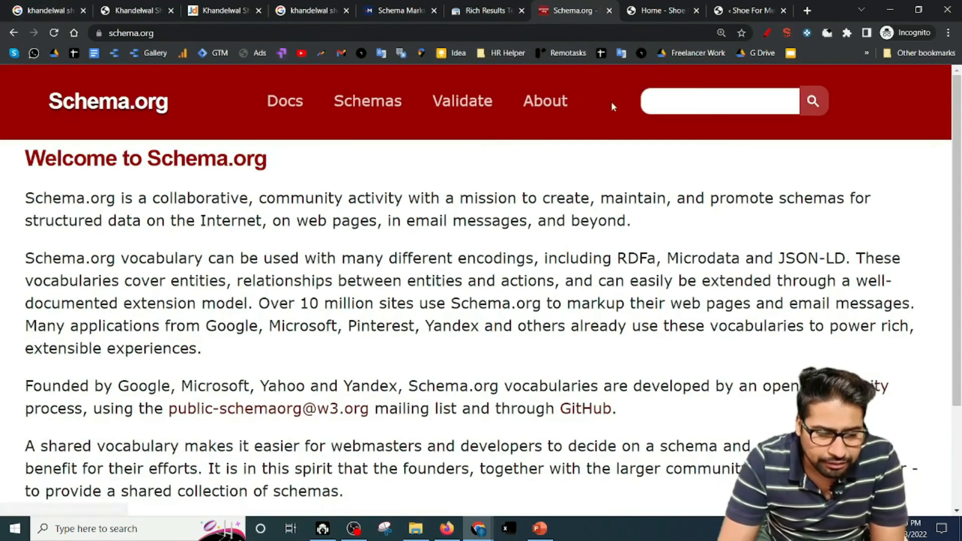
Search schema.org for organisation and open the Organization type page from the results.
{"action": "left_click", "coordinate": [694, 102]}
{"action": "type", "text": "or"}
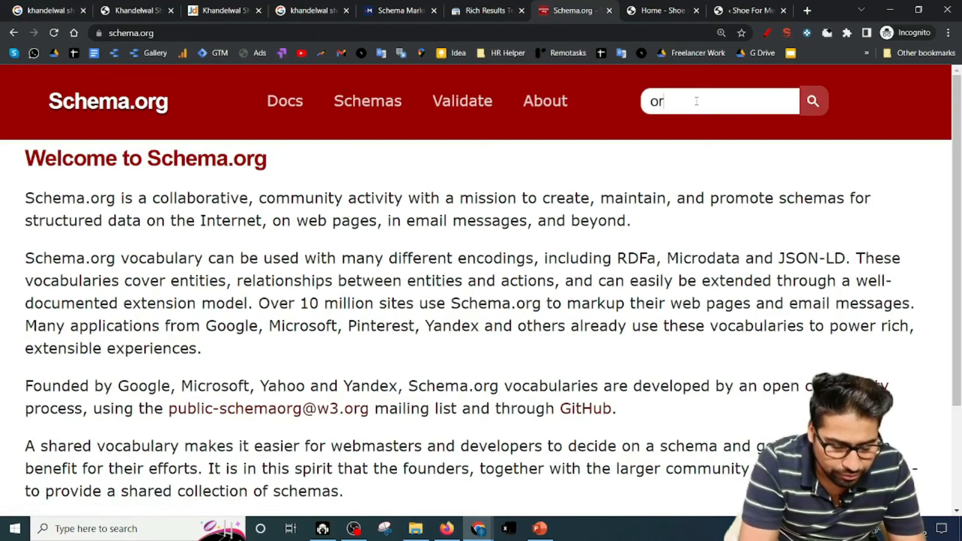
{"action": "key", "text": "BackSpace"}
{"action": "type", "text": "r"}
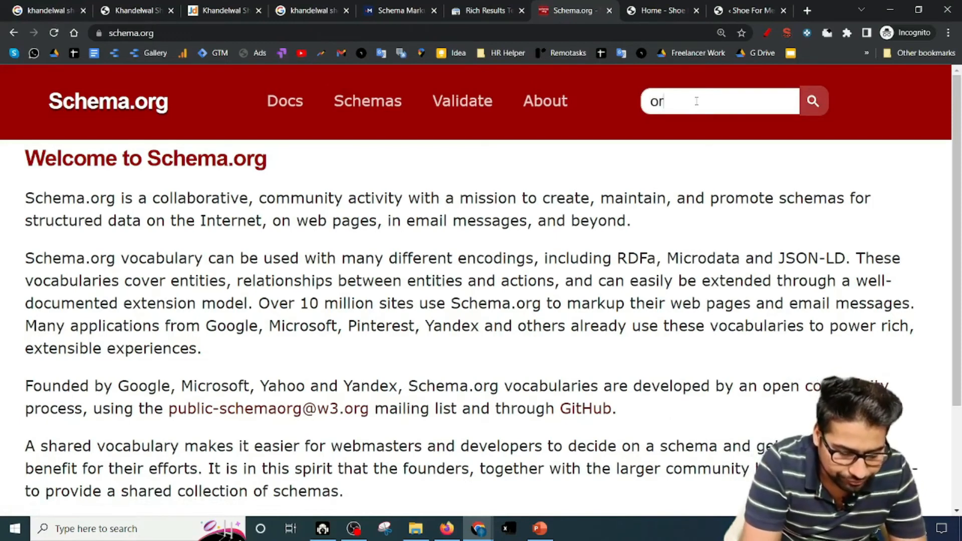
{"action": "type", "text": "ganis"}
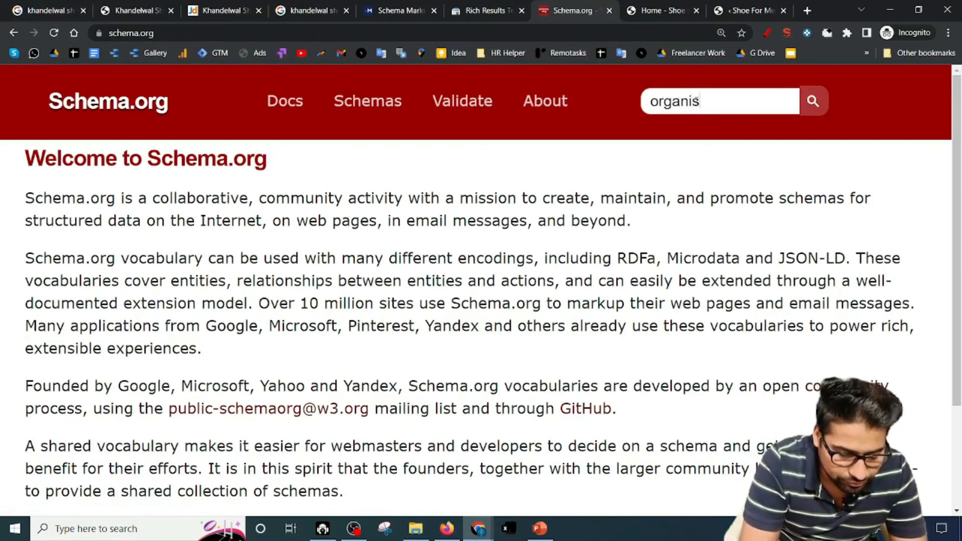
{"action": "type", "text": "ation"}
{"action": "key", "text": "Return"}
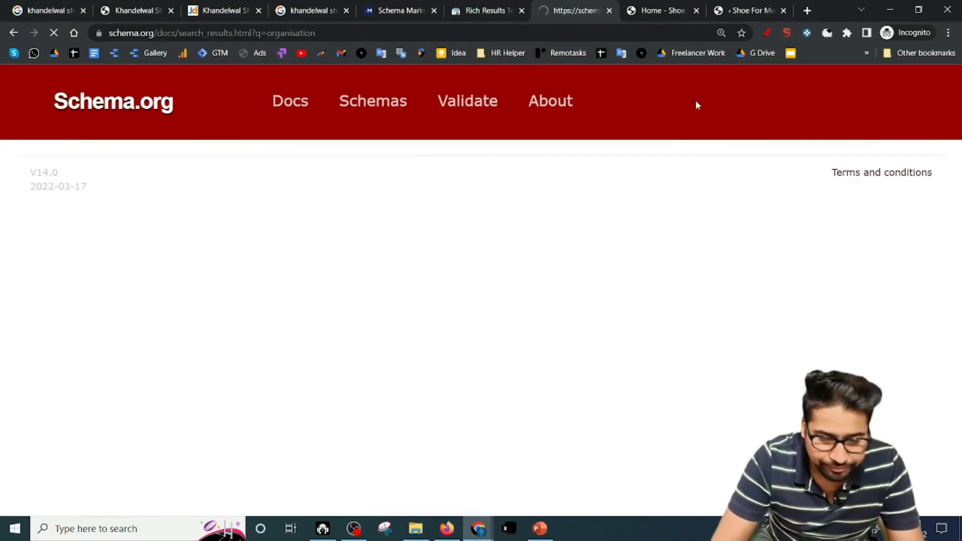
{"action": "left_click", "coordinate": [210, 191]}
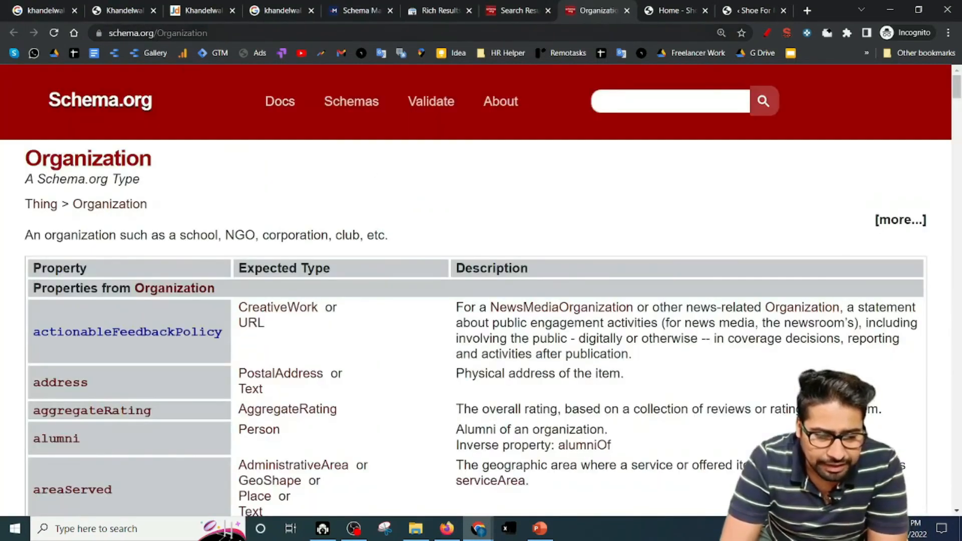
Examine the Organization type's properties with their expected types and descriptions, and return to the Schema Markup Generator.
{"action": "scroll", "coordinate": [164, 236], "scroll_direction": "down", "scroll_amount": 3}
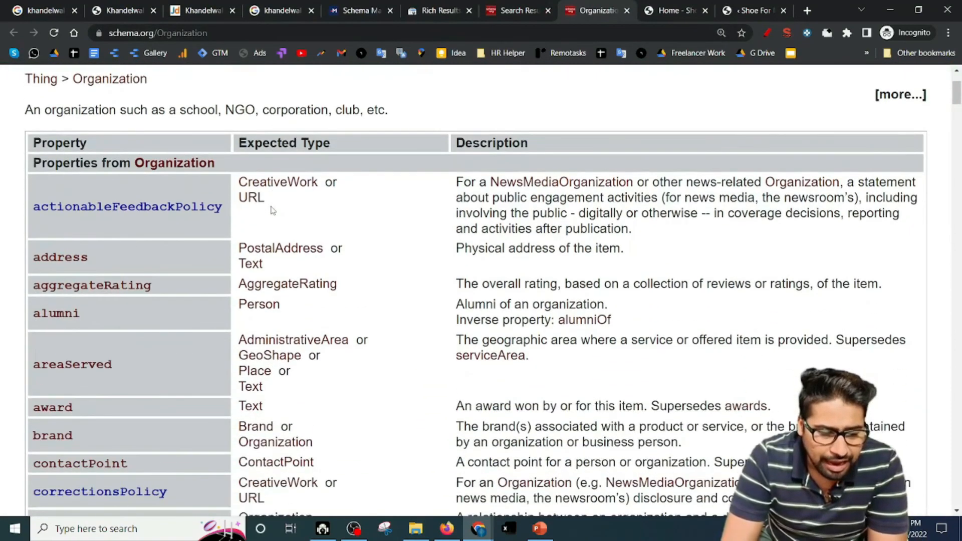
{"action": "scroll", "coordinate": [164, 235], "scroll_direction": "up", "scroll_amount": 1}
{"action": "scroll", "coordinate": [138, 276], "scroll_direction": "down", "scroll_amount": 1}
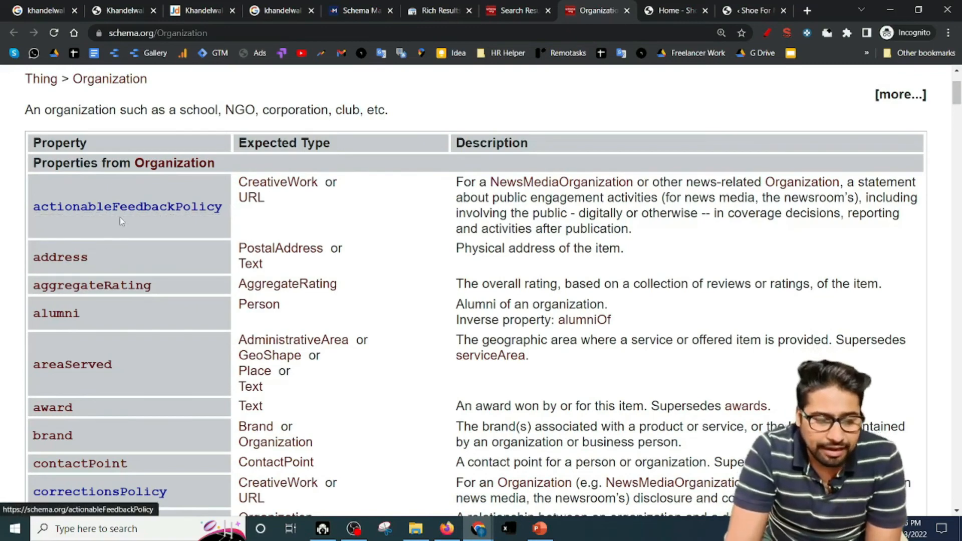
{"action": "scroll", "coordinate": [92, 245], "scroll_direction": "down", "scroll_amount": 1}
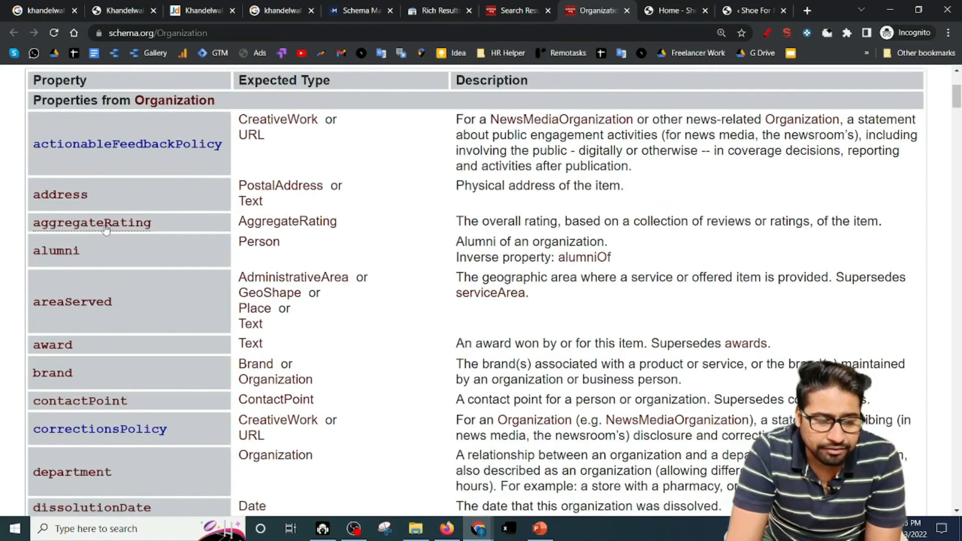
{"action": "scroll", "coordinate": [102, 231], "scroll_direction": "down", "scroll_amount": 1}
{"action": "scroll", "coordinate": [114, 247], "scroll_direction": "down", "scroll_amount": 1}
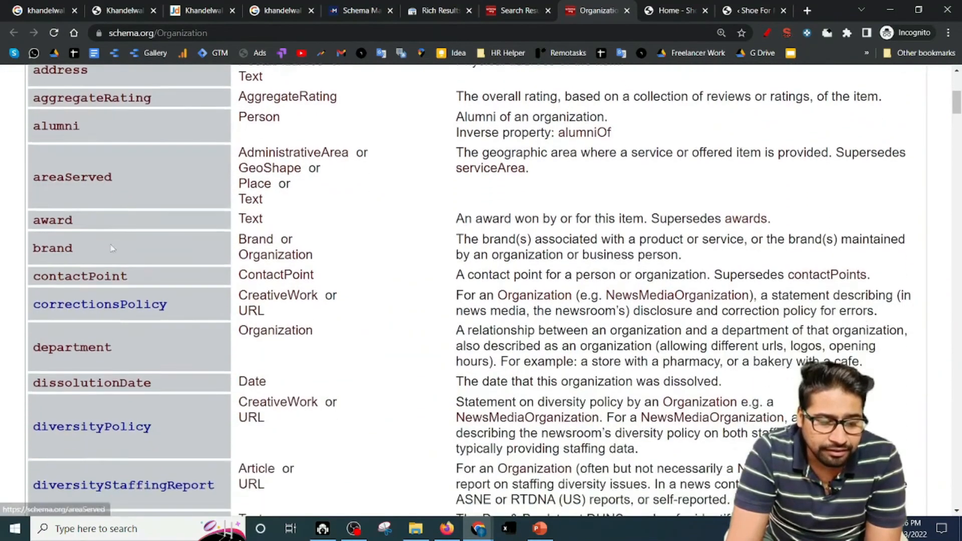
{"action": "left_click", "coordinate": [376, 8]}
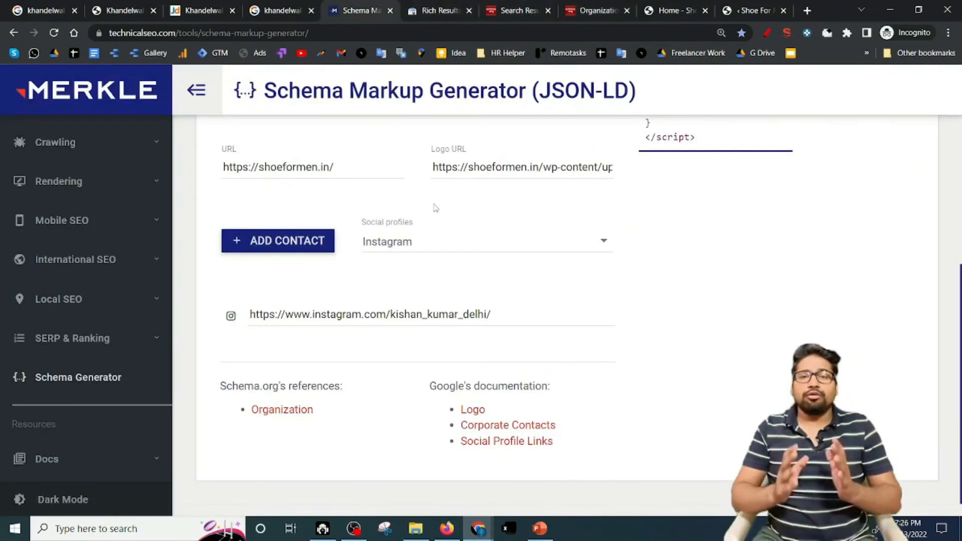